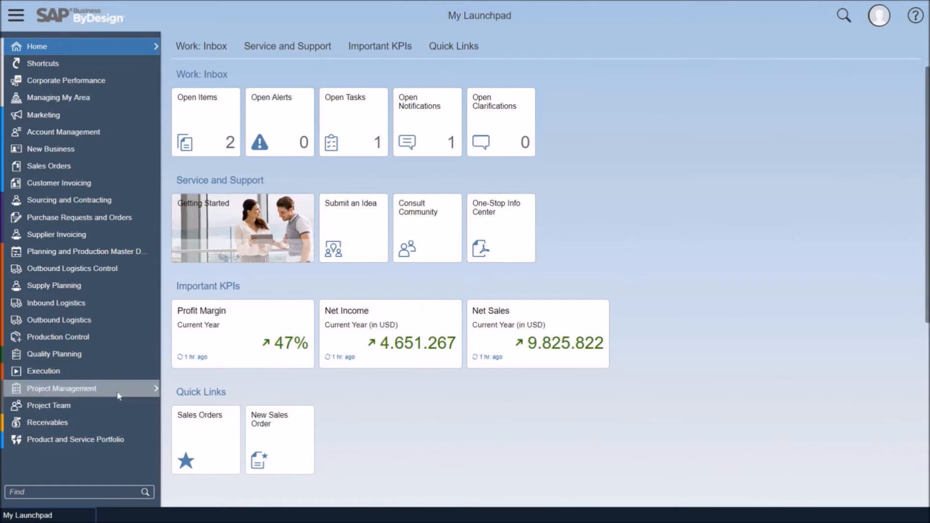
# - Open the project plan of project CPSO5 for editing from the Project Management projects list
pyautogui.click(154, 389)
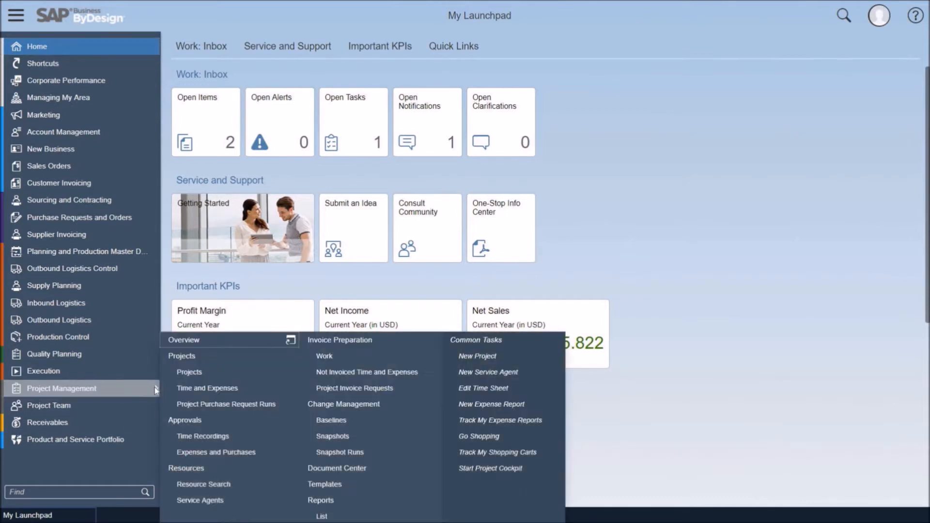
pyautogui.click(190, 373)
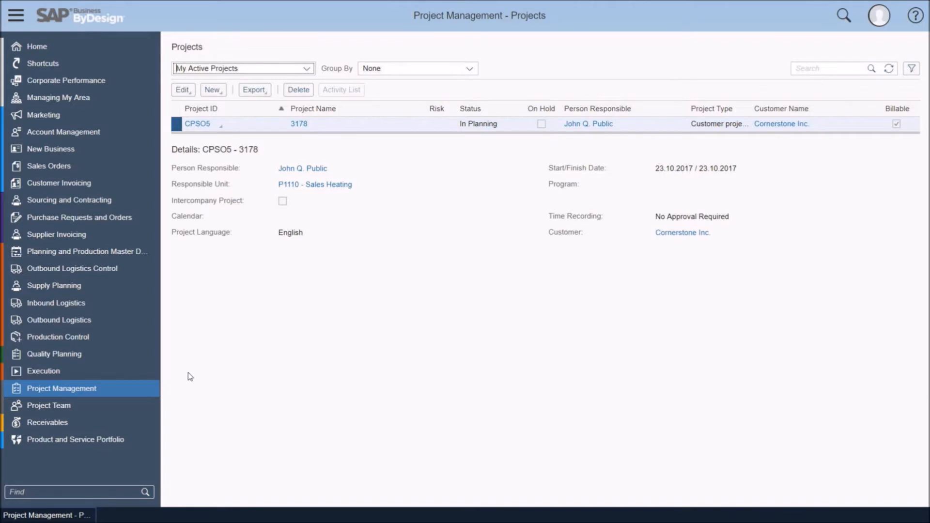
pyautogui.click(180, 130)
pyautogui.click(185, 89)
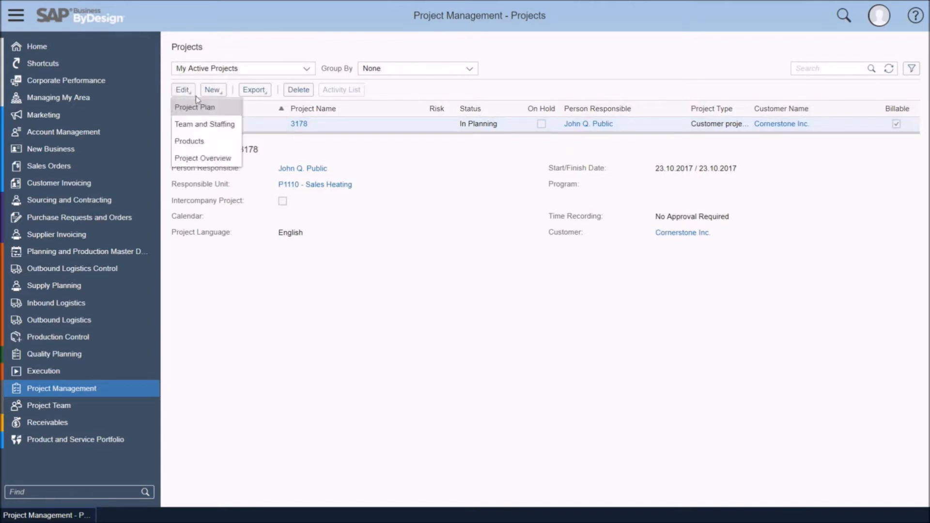
pyautogui.click(203, 108)
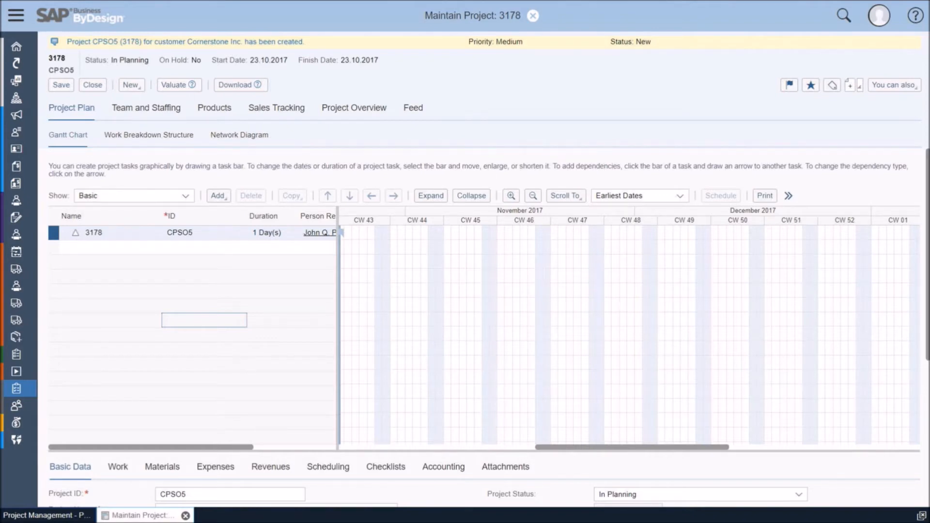
# - Rename the project as "Energy Check Service Video Training" in its basic data
pyautogui.scroll(-4, 419, 281)
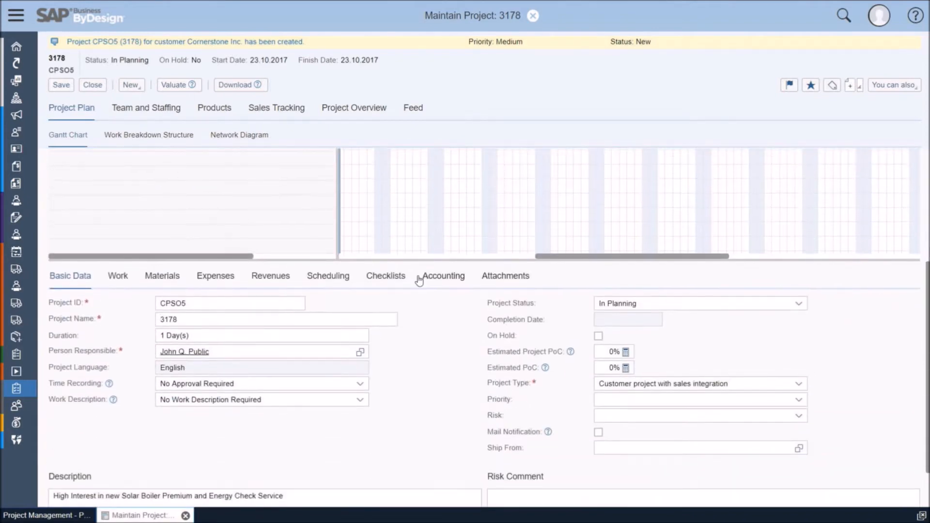
pyautogui.doubleClick(203, 320)
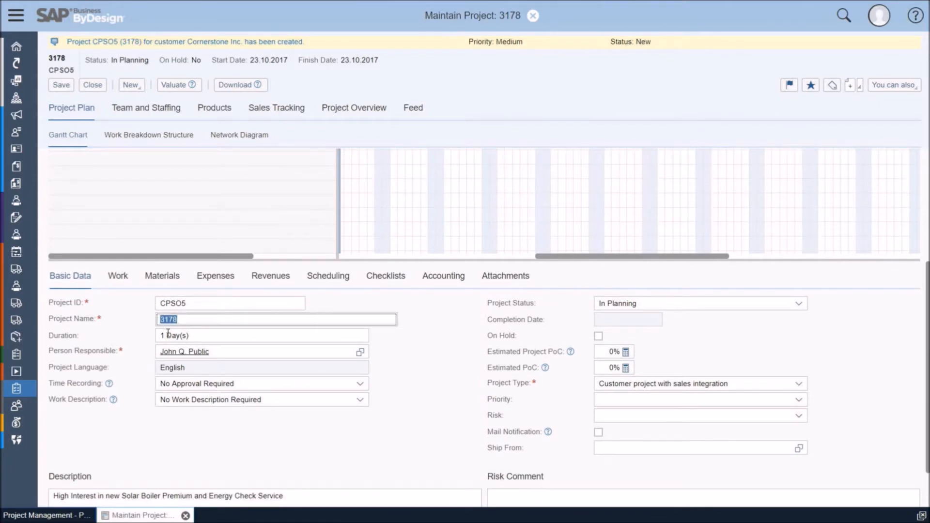
pyautogui.write('Energy Check Service ')
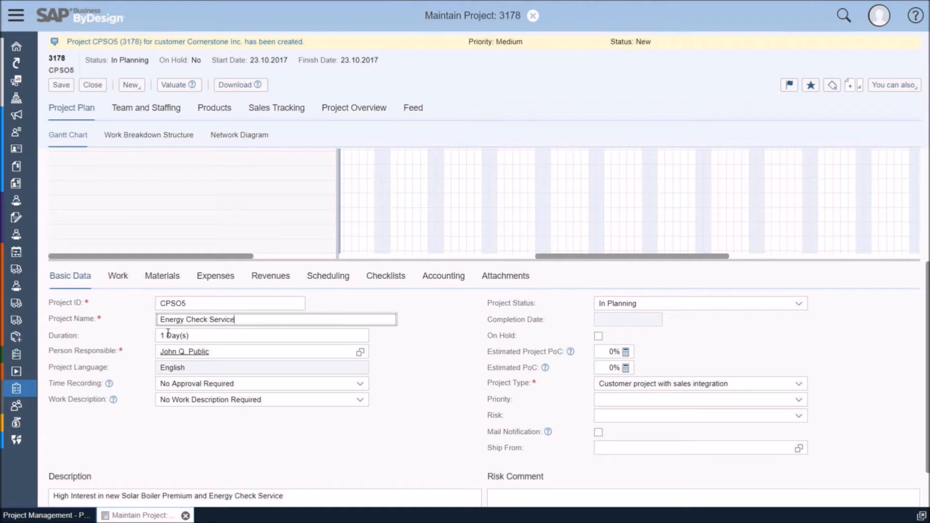
pyautogui.write('Video Training')
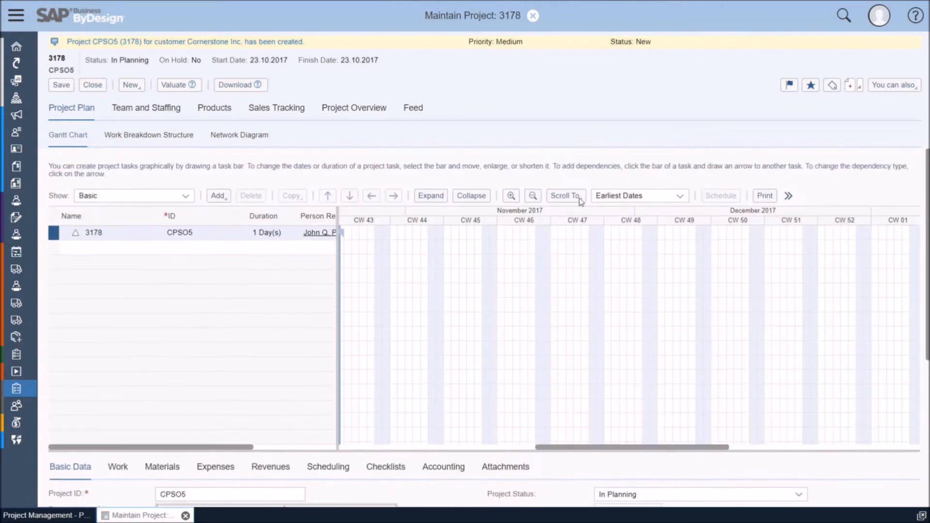
# - Add a phase named "Project Setup" to the project in the Gantt chart
pyautogui.click(216, 196)
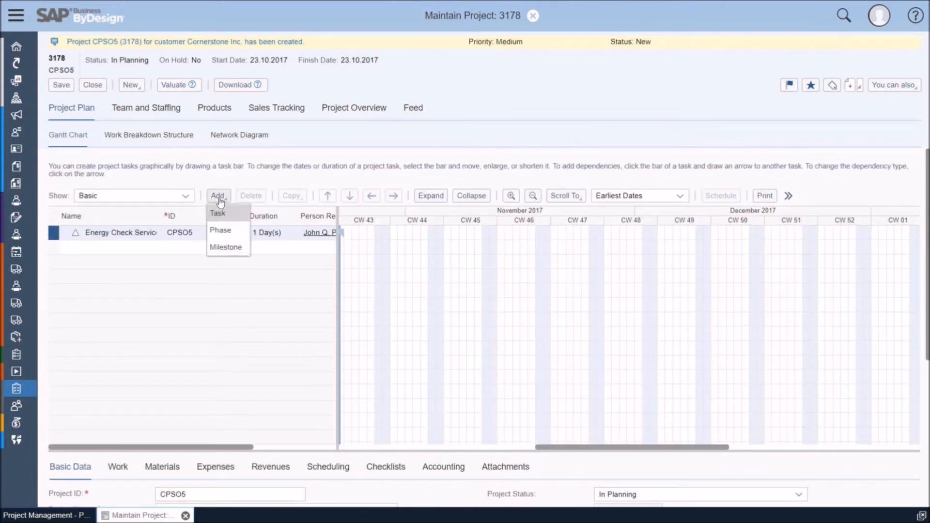
pyautogui.click(230, 227)
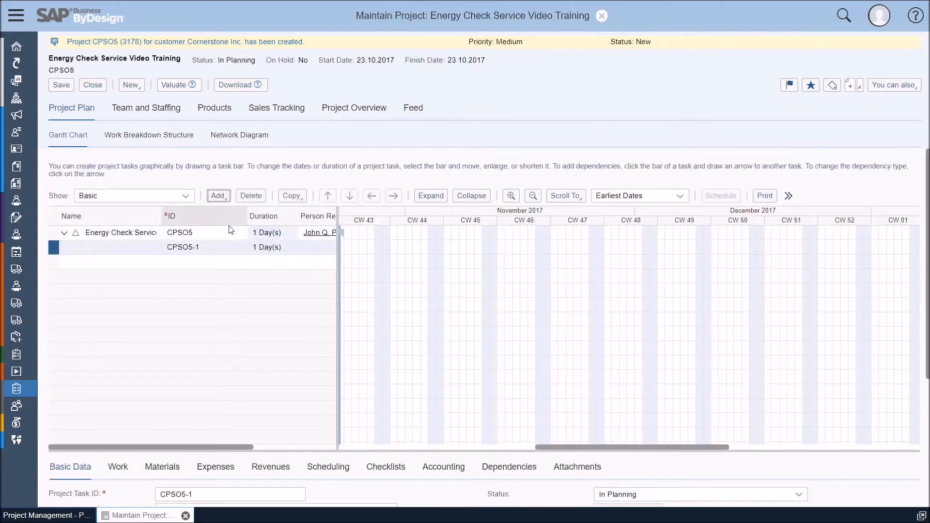
pyautogui.click(134, 245)
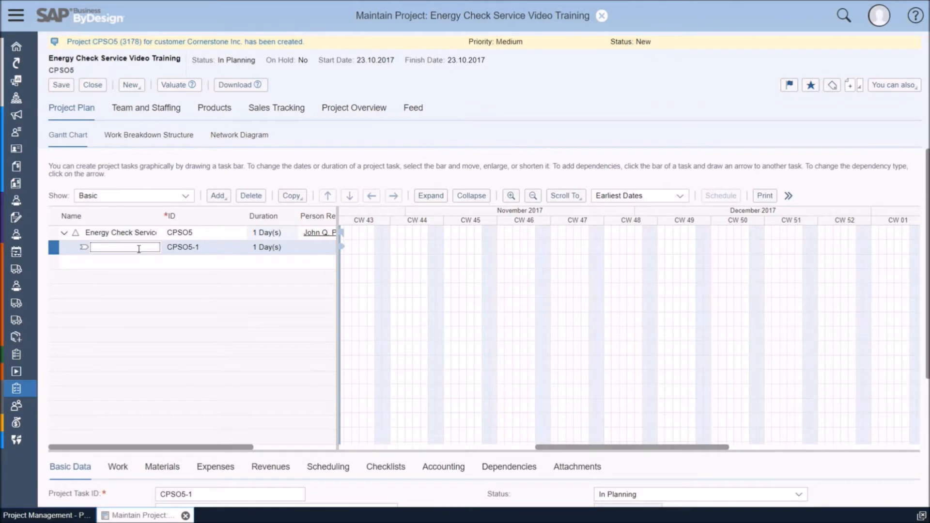
pyautogui.scroll(-1, 135, 247)
pyautogui.write('Project Setup')
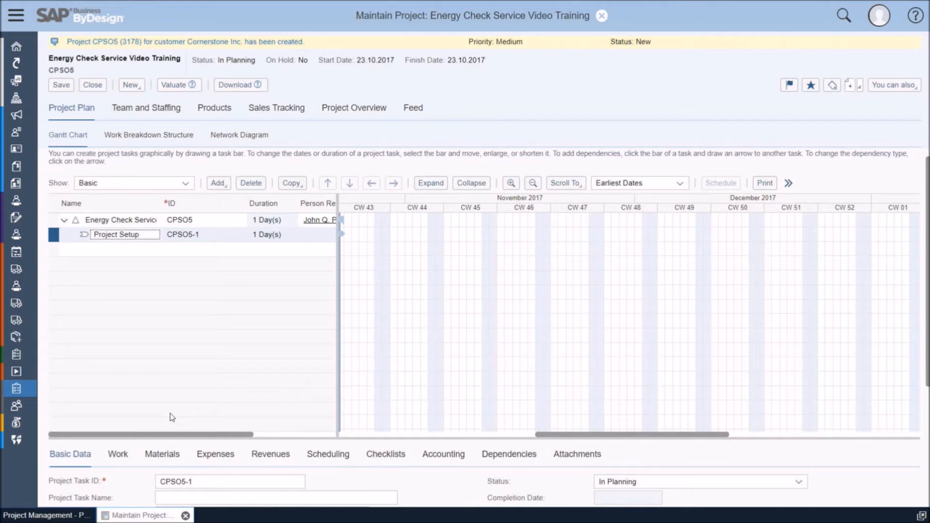
pyautogui.press('Return')
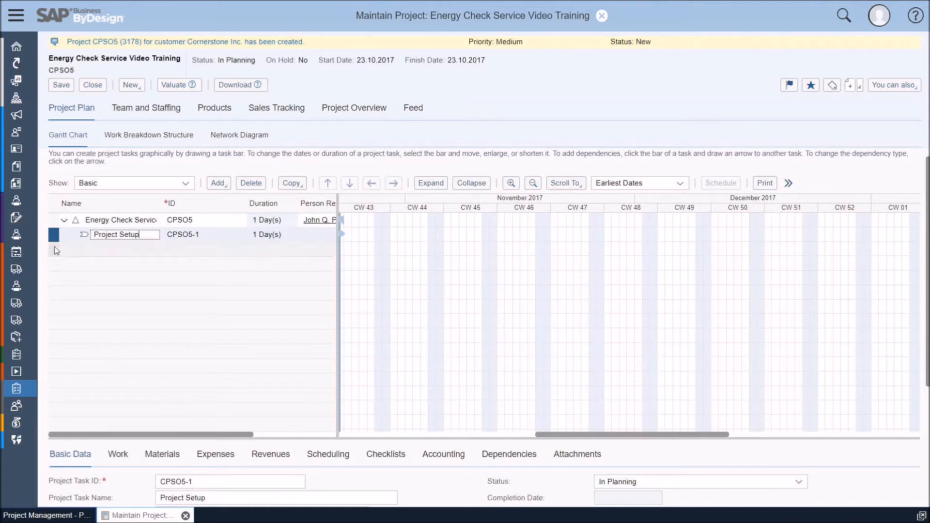
# - Add a task, indent it under the Project Setup phase, and name it "Project Preparation"
pyautogui.click(218, 183)
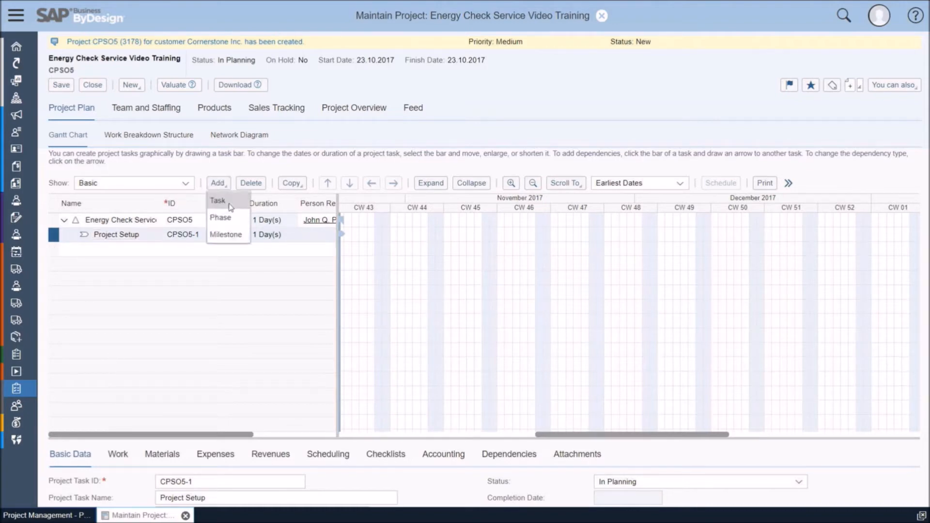
pyautogui.click(230, 204)
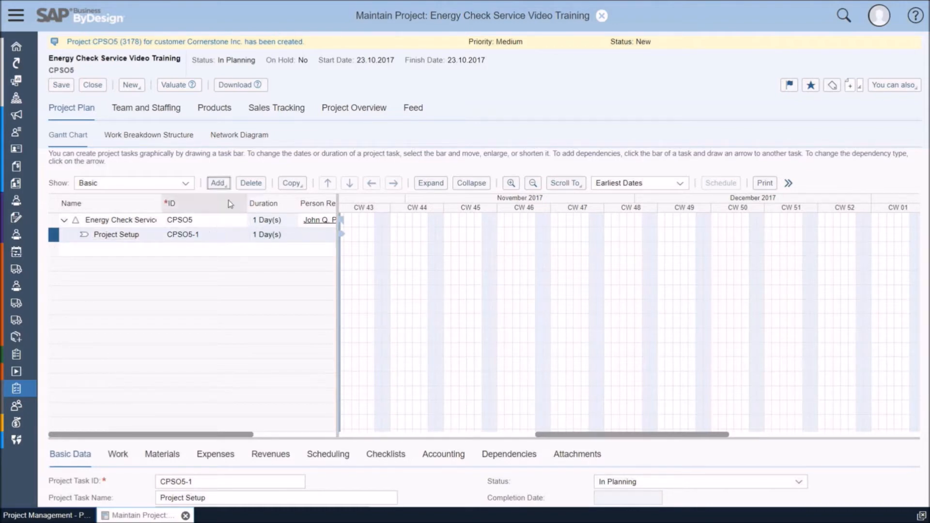
pyautogui.click(55, 249)
pyautogui.click(393, 185)
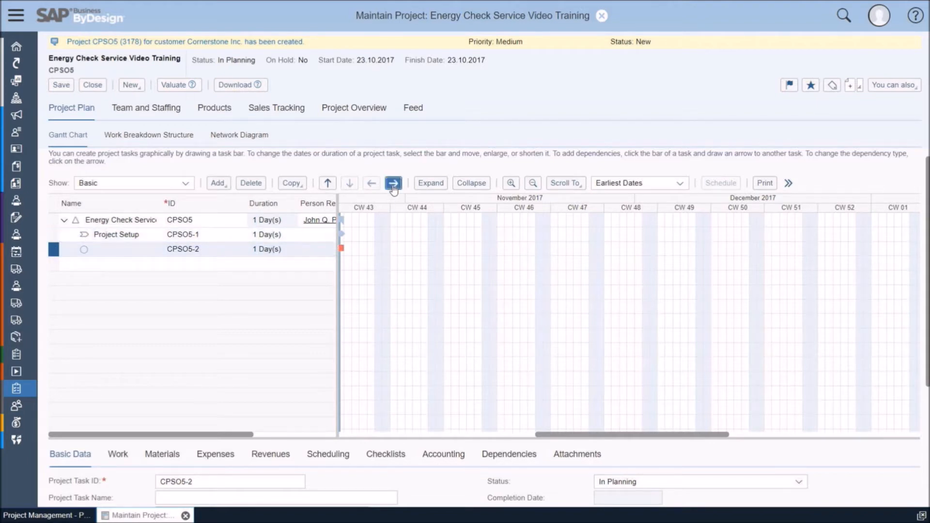
pyautogui.click(114, 249)
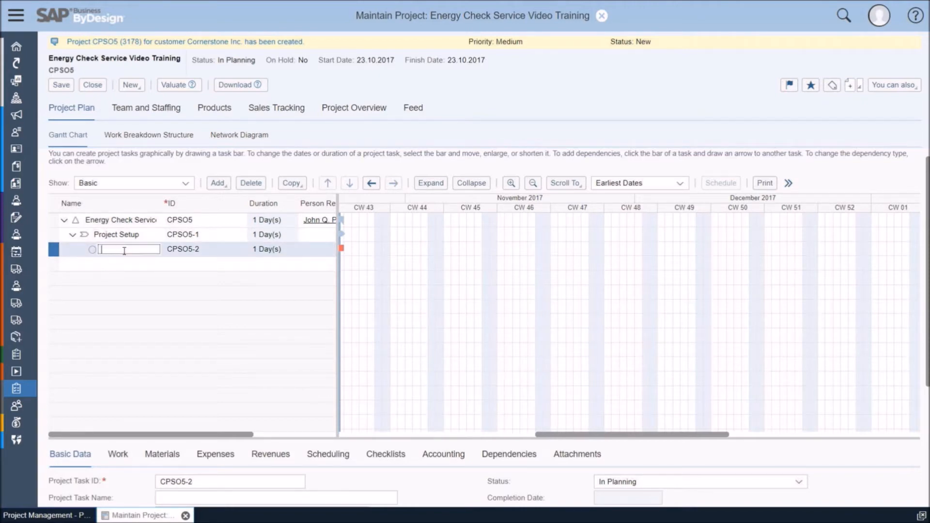
pyautogui.write('Project')
pyautogui.write(' Preparatio')
pyautogui.write('n')
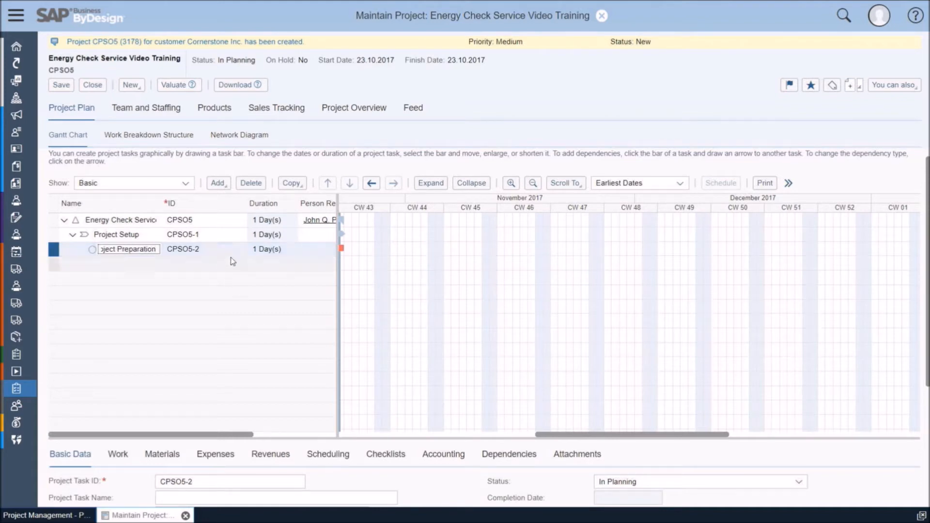
# - Set the duration of the Project Preparation task to 3 days
pyautogui.click(270, 250)
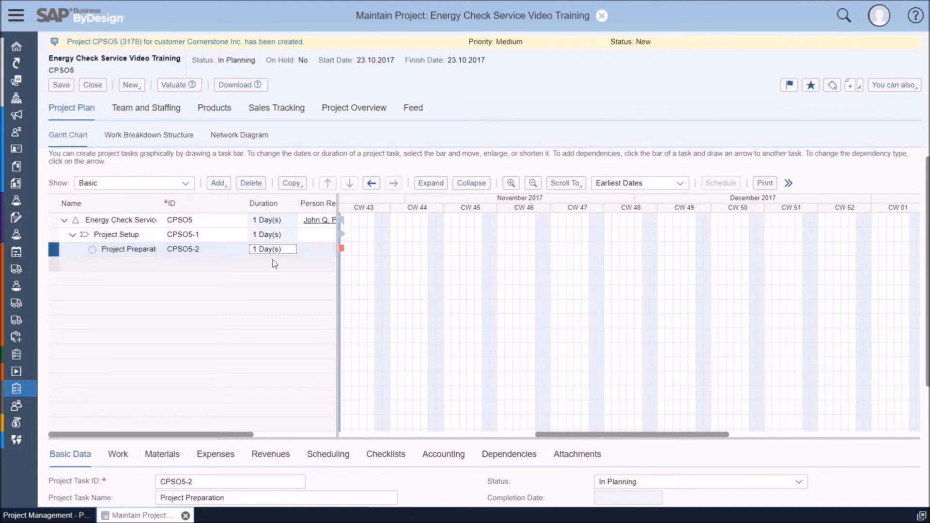
pyautogui.press('BackSpace')
pyautogui.write('3')
pyautogui.press('Return')
# - Add a second task named "Run Kick-Off Meeting" under the Project Setup phase
pyautogui.click(223, 185)
pyautogui.click(221, 202)
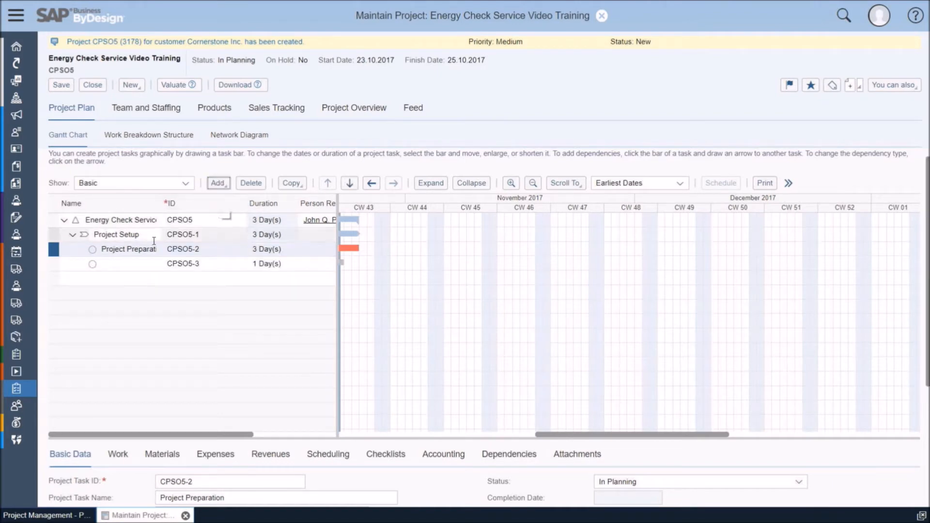
pyautogui.click(117, 262)
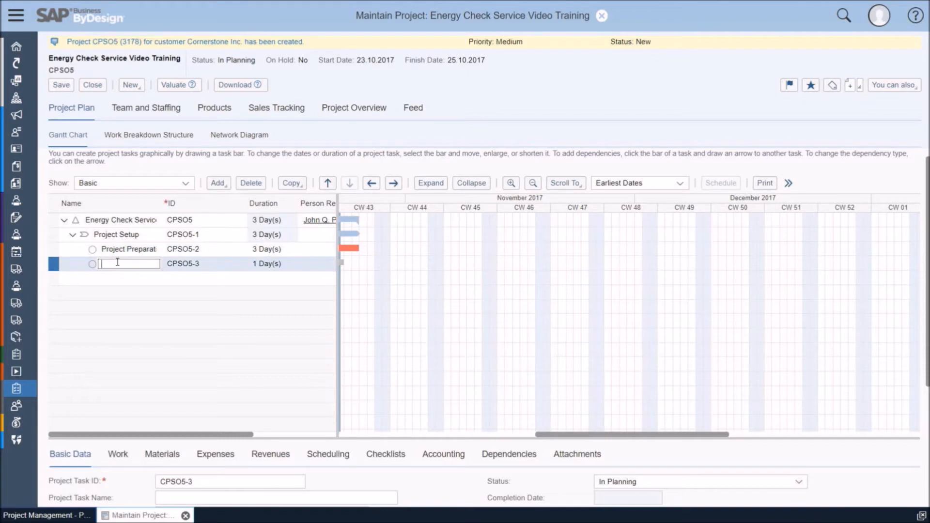
pyautogui.write('Run')
pyautogui.write(' Kick')
pyautogui.write('-Off Mee')
pyautogui.write('ting')
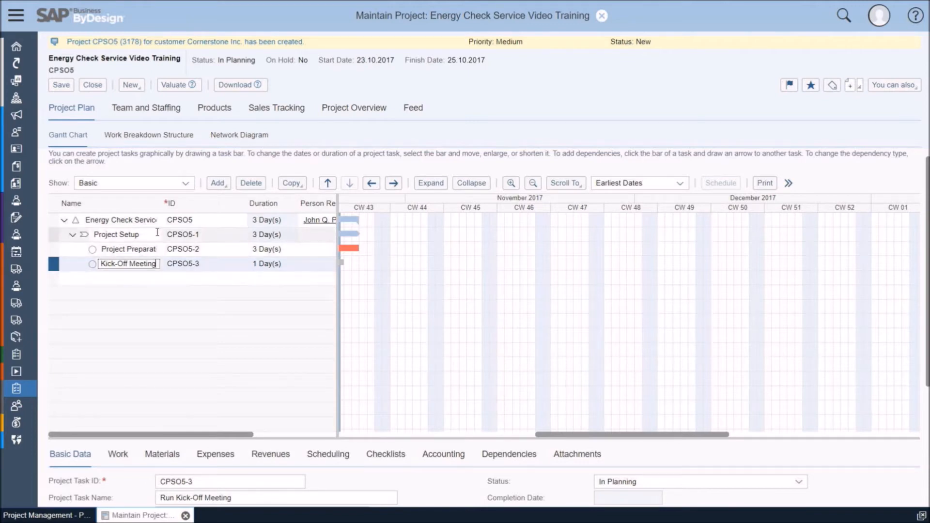
# - Add a milestone named "Kick-Off Meeting" below the Run Kick-Off Meeting task
pyautogui.click(217, 183)
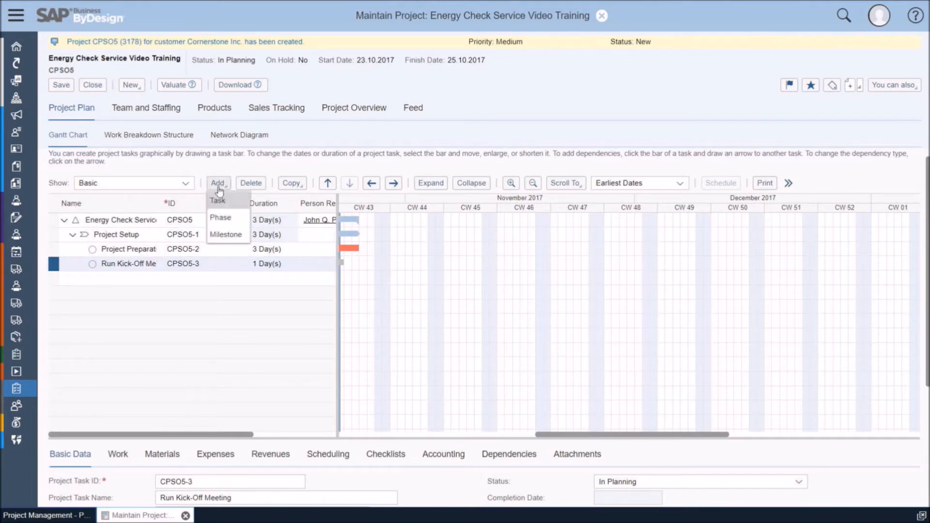
pyautogui.click(230, 234)
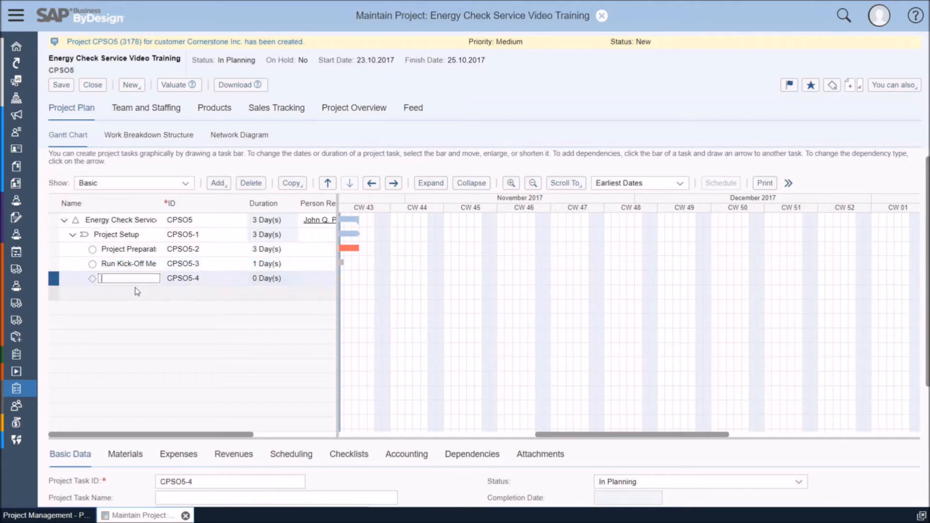
pyautogui.write('Kick ')
pyautogui.write('Off Meeting')
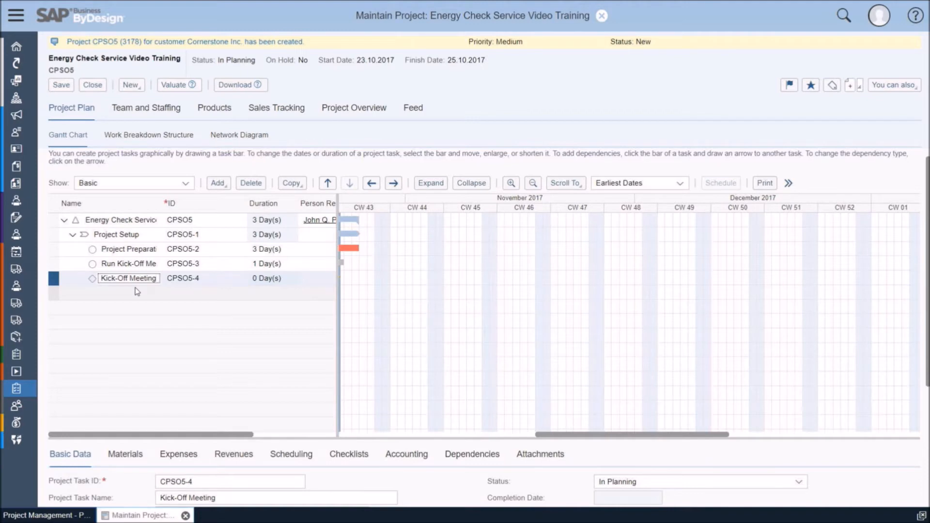
# - Attach the file Agenda_KickOff_Meeting.pdf to the Run Kick-Off Meeting task as a Standard Attachment
pyautogui.click(54, 261)
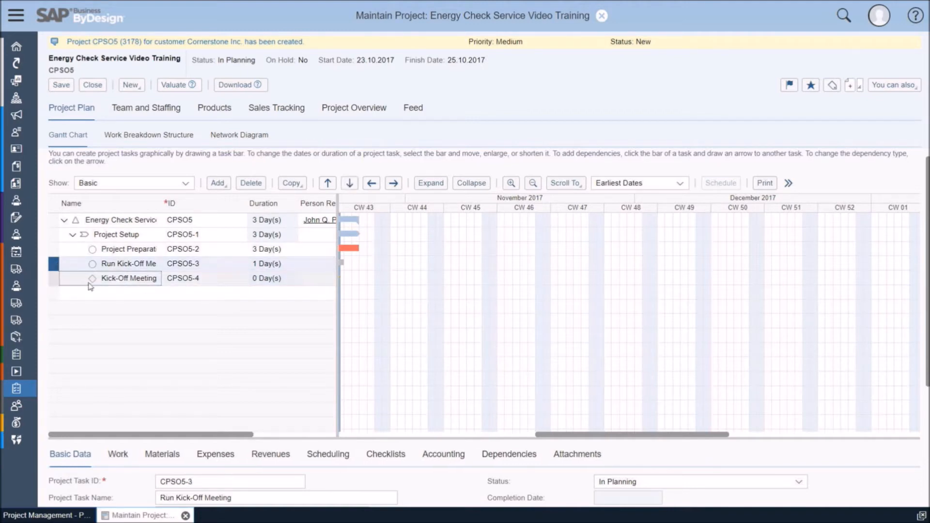
pyautogui.click(567, 456)
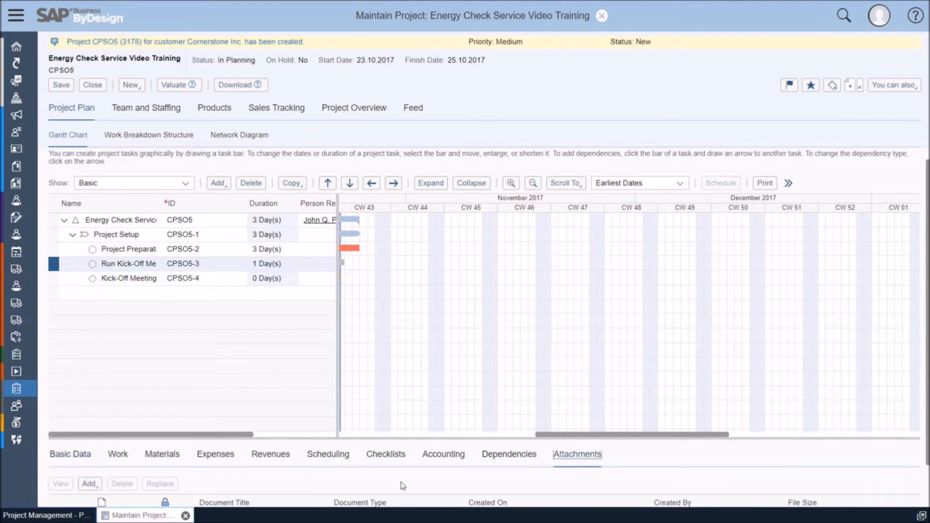
pyautogui.click(90, 484)
pyautogui.click(109, 444)
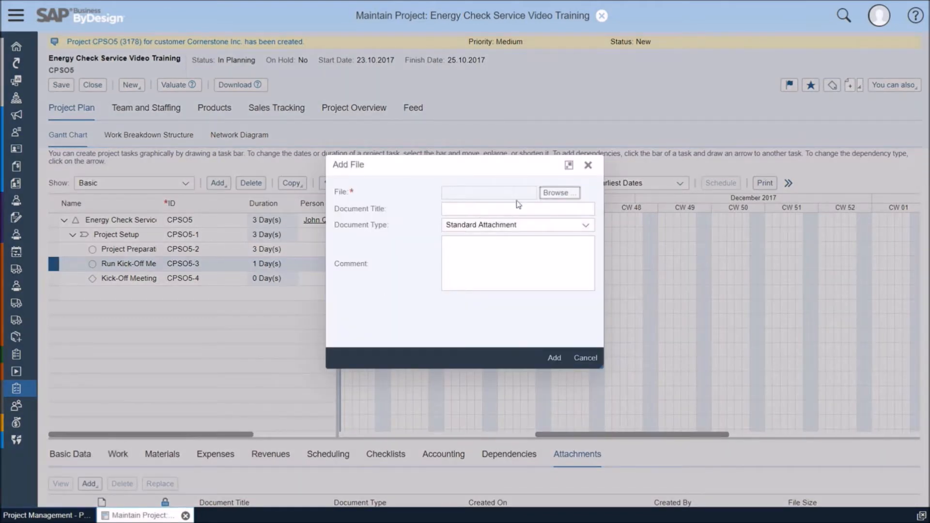
pyautogui.click(554, 194)
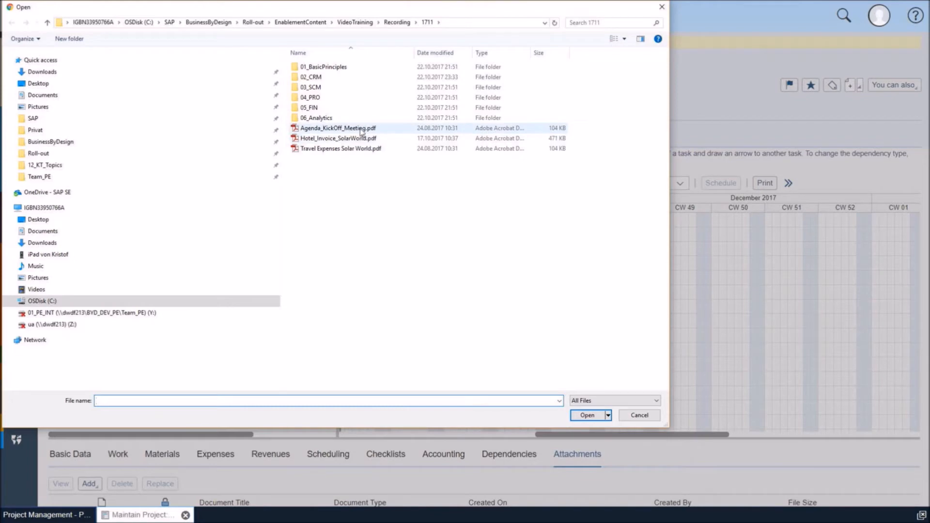
pyautogui.click(364, 130)
pyautogui.click(588, 415)
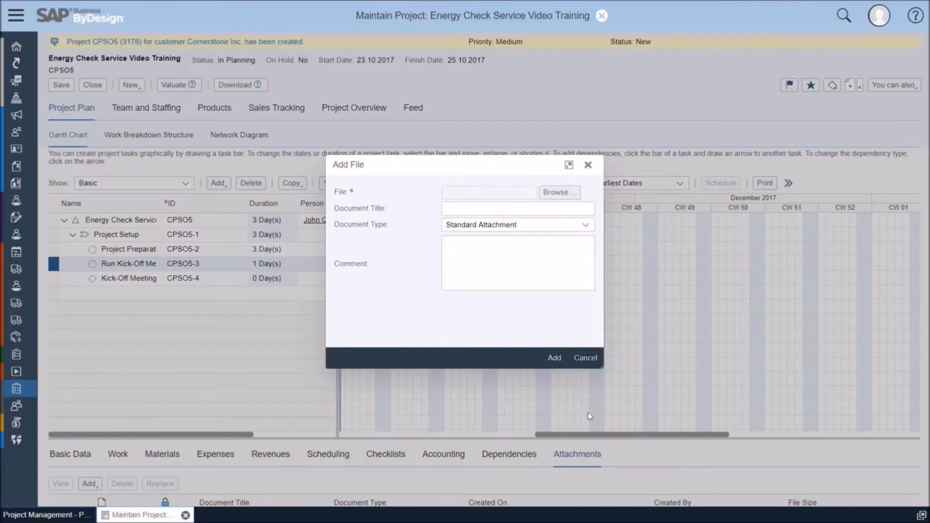
pyautogui.click(554, 359)
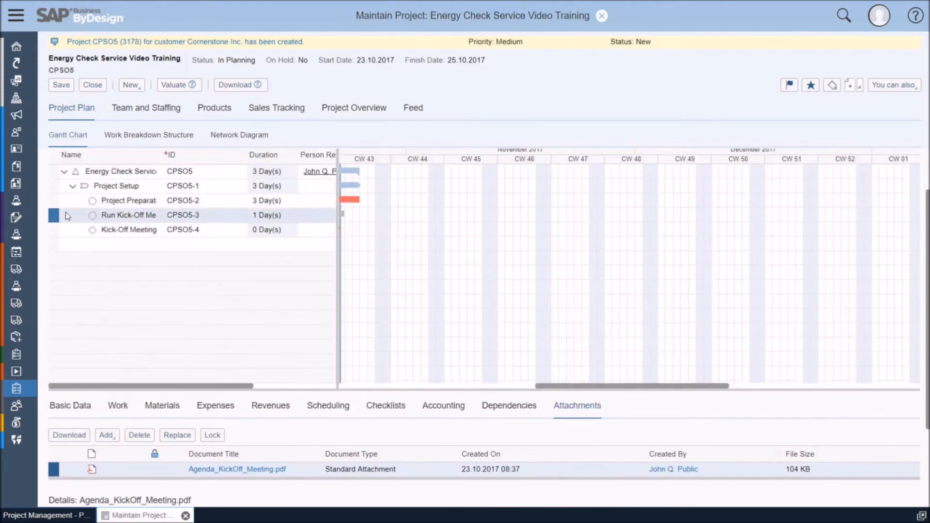
# - Add a Finish-to-Start dependency from the Project Preparation task to its successor Run Kick-Off Meeting
pyautogui.click(52, 203)
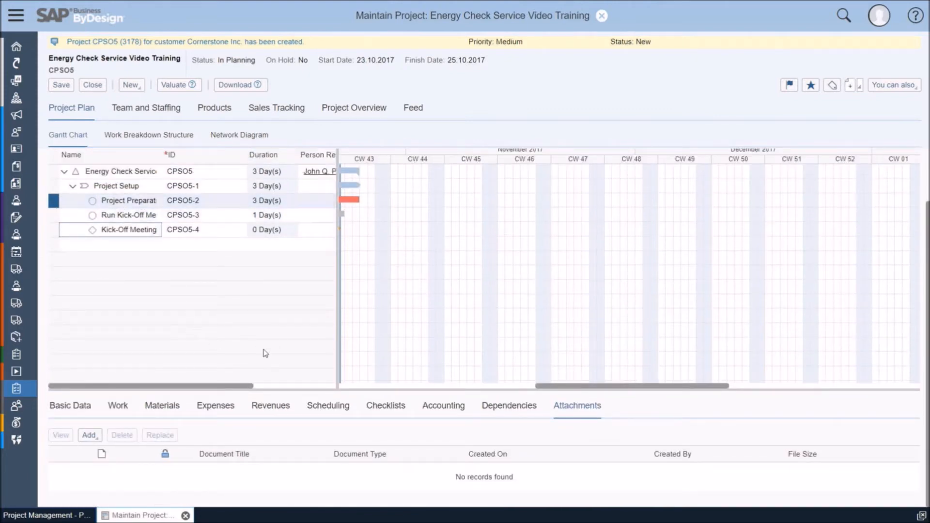
pyautogui.click(516, 405)
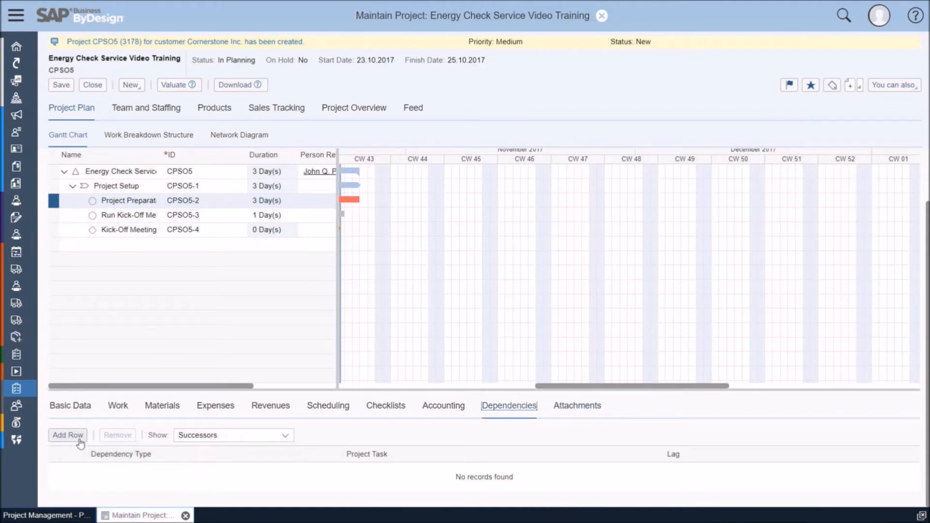
pyautogui.click(78, 439)
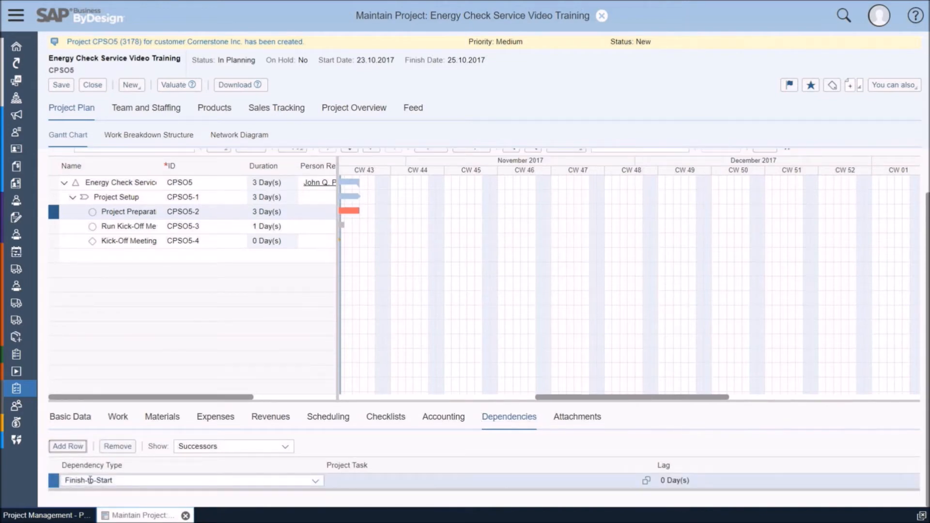
pyautogui.click(647, 481)
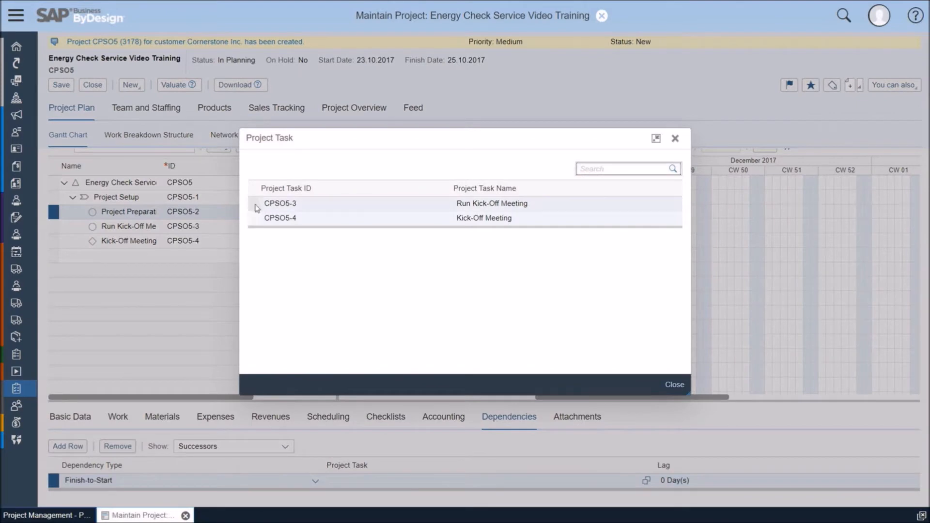
pyautogui.click(256, 208)
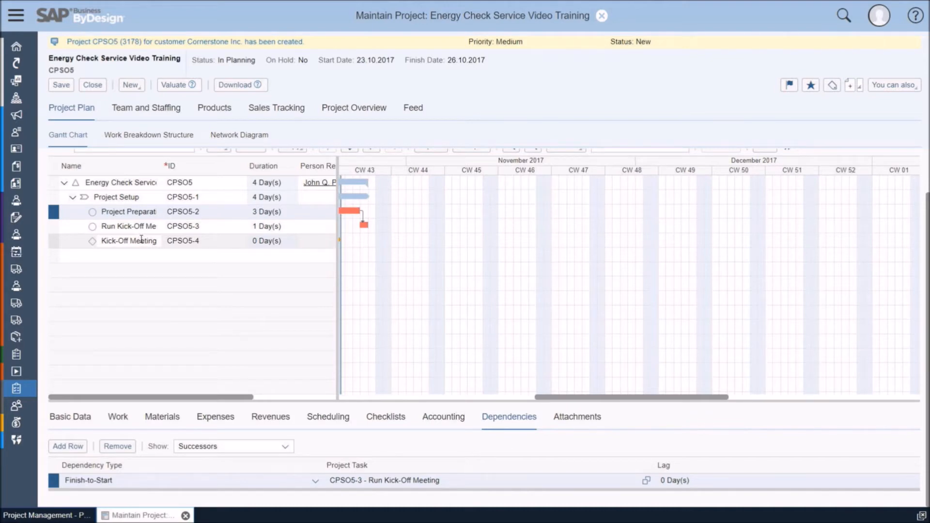
# - Add a Finish-to-Start dependency from the Run Kick-Off Meeting task to the Kick-Off Meeting milestone
pyautogui.click(54, 226)
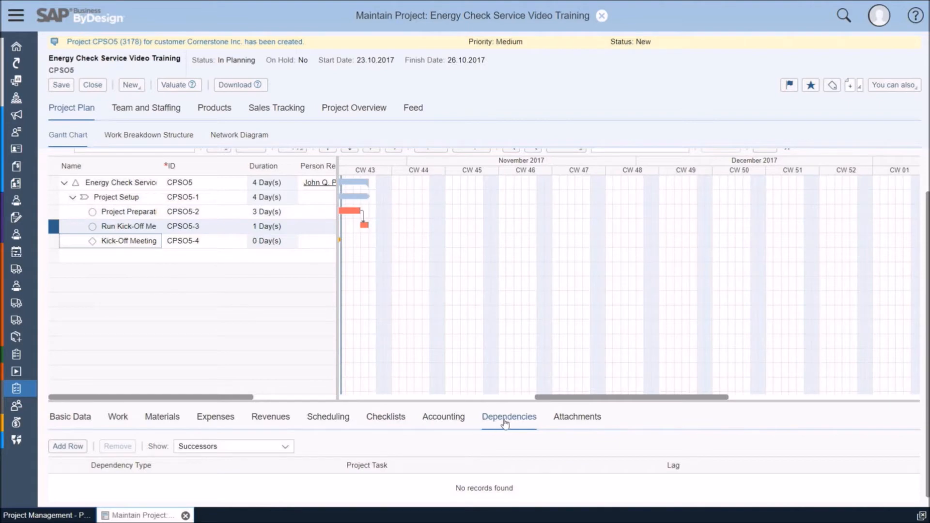
pyautogui.click(85, 449)
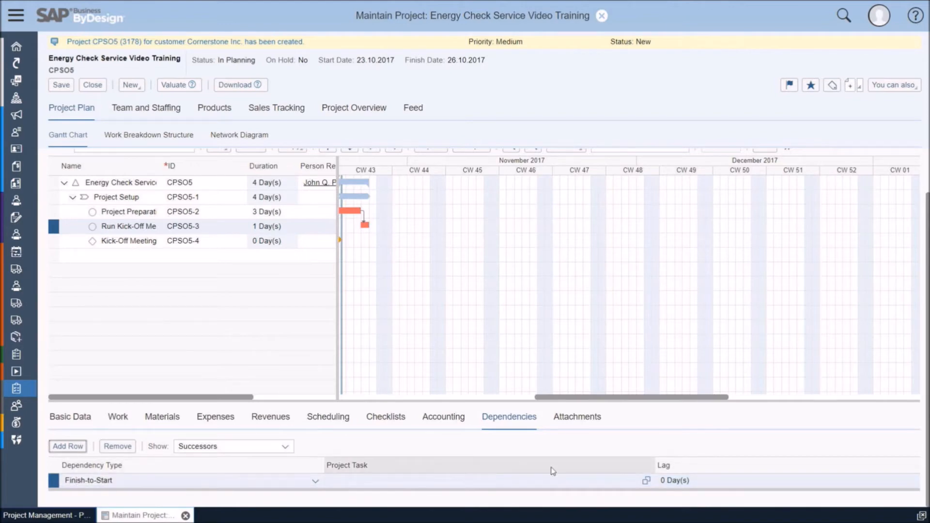
pyautogui.click(647, 480)
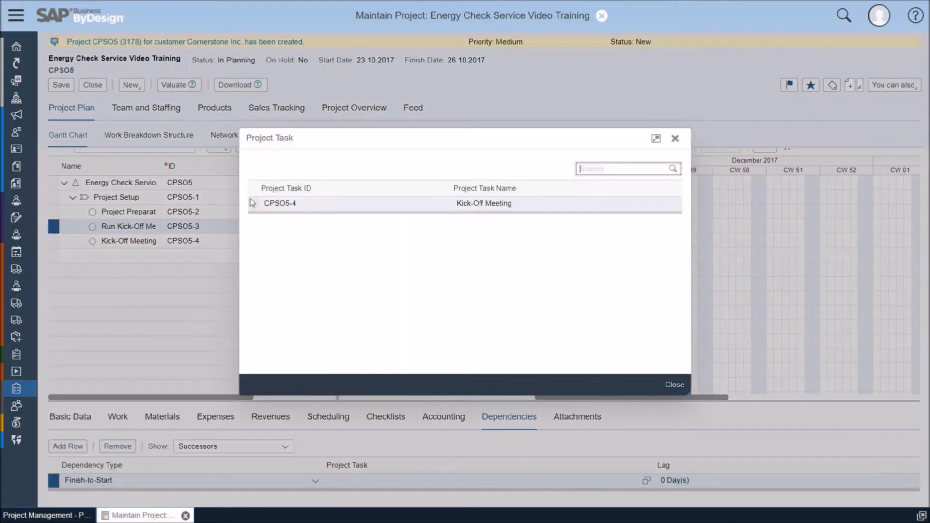
pyautogui.click(253, 205)
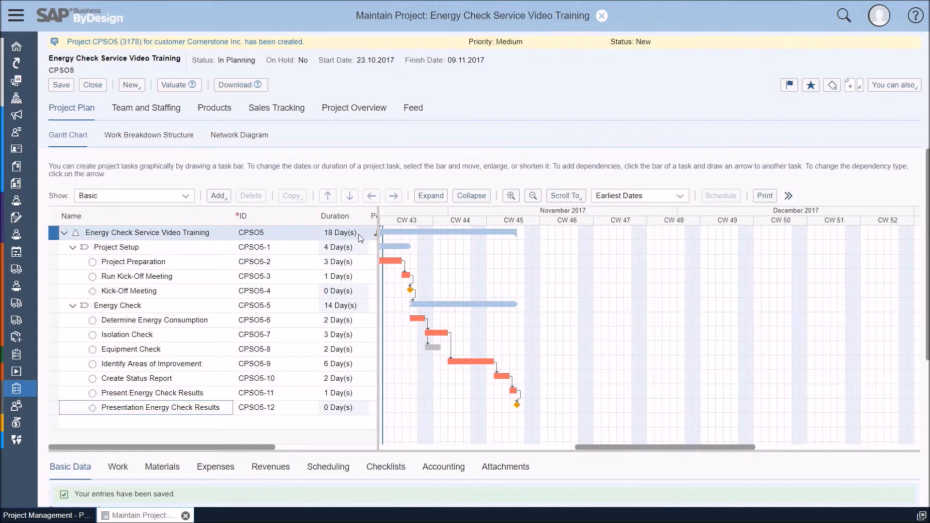
# - Add a work row with the Senior Consultancy service (S200101) to the Project Preparation task
pyautogui.click(56, 263)
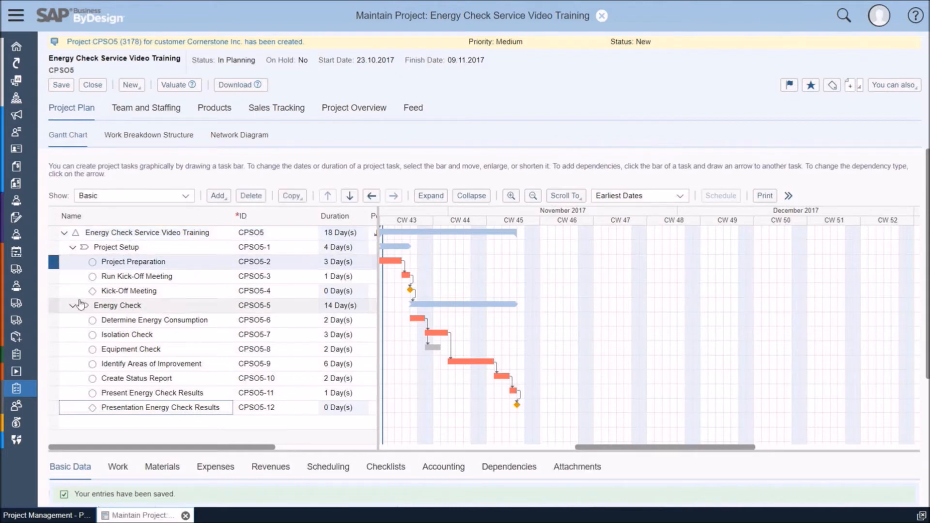
pyautogui.click(120, 476)
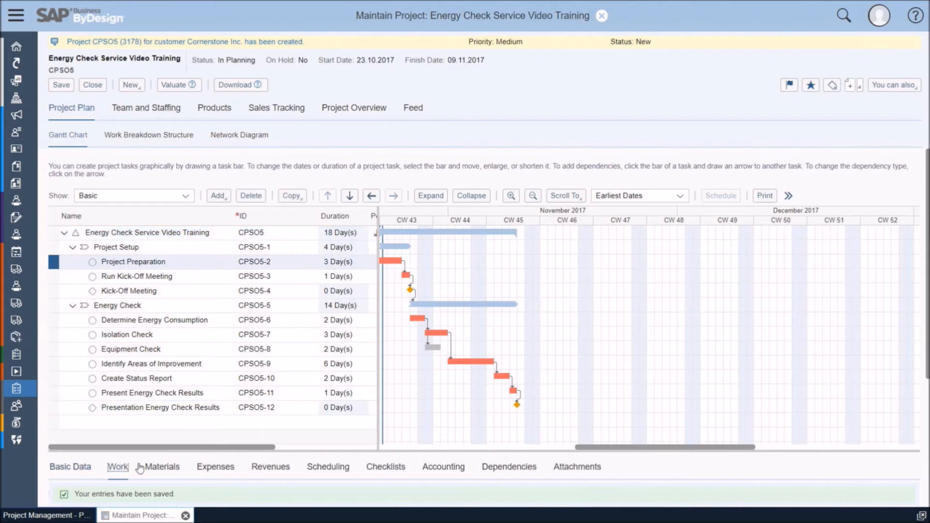
pyautogui.scroll(-1, 180, 420)
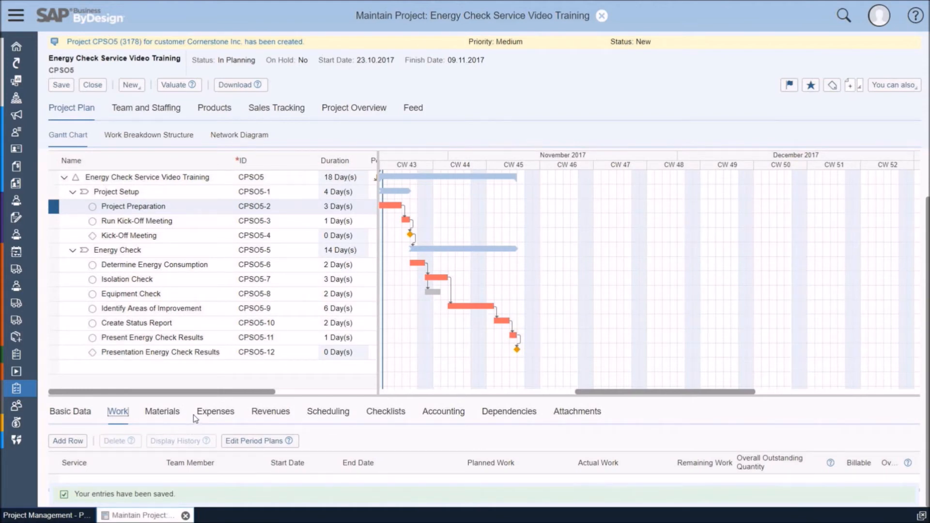
pyautogui.click(77, 442)
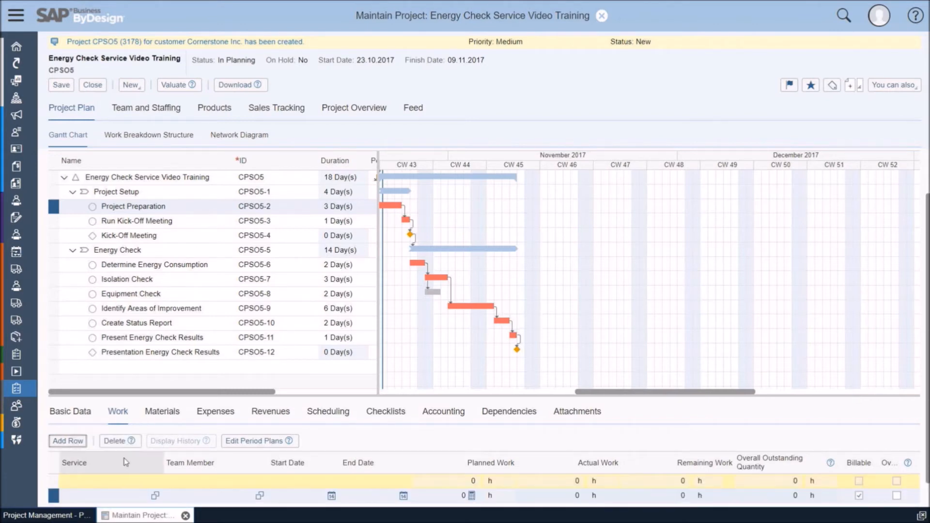
pyautogui.click(119, 495)
pyautogui.write('sen')
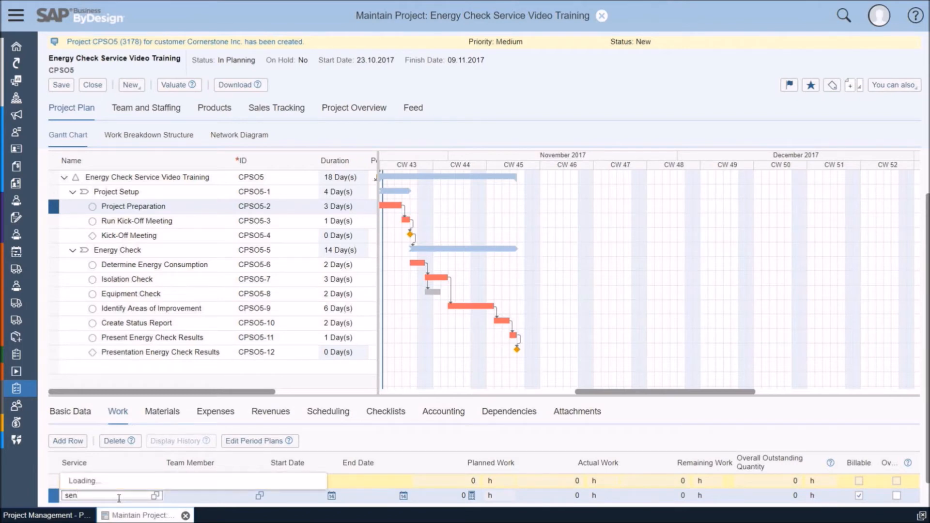
pyautogui.click(111, 482)
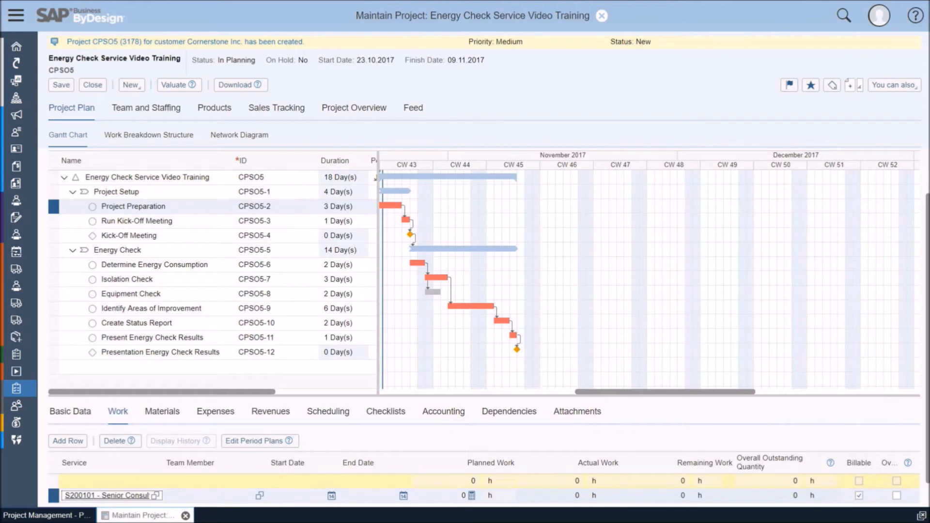
# - Add a second work row with the service S200101 Senior Consultancy to the Project Preparation task
pyautogui.scroll(-1, 513, 327)
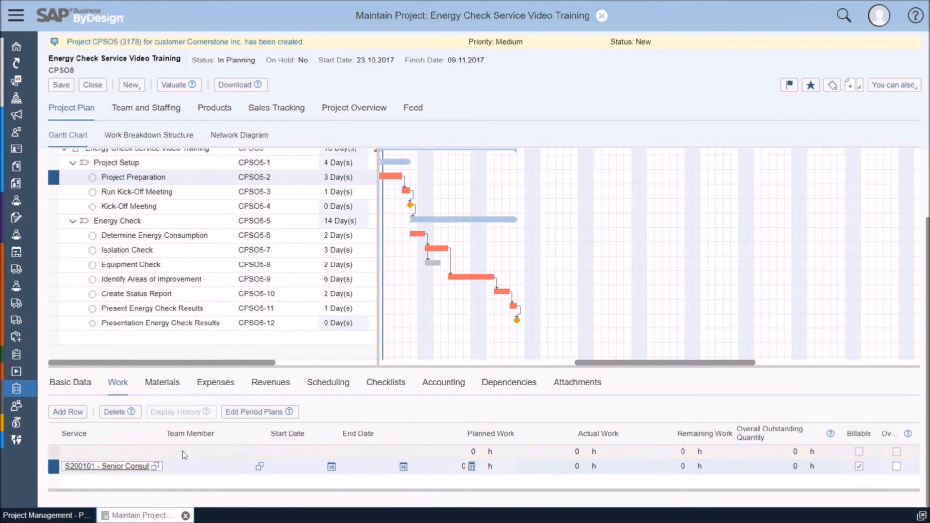
pyautogui.click(69, 411)
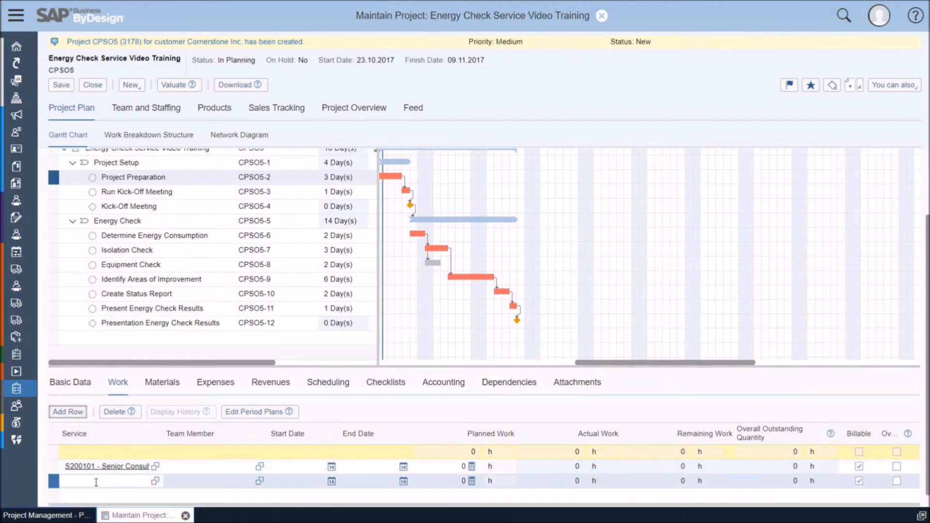
pyautogui.click(96, 482)
pyautogui.write('sen')
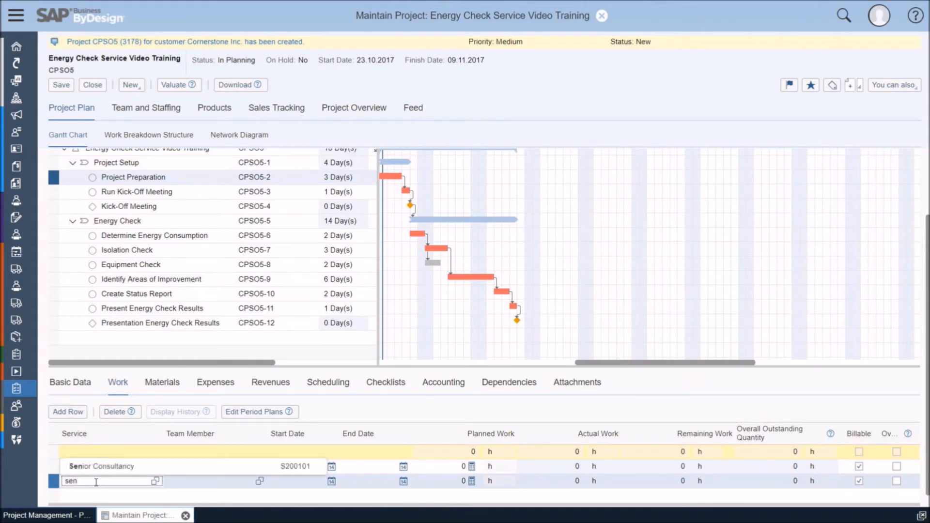
pyautogui.click(112, 467)
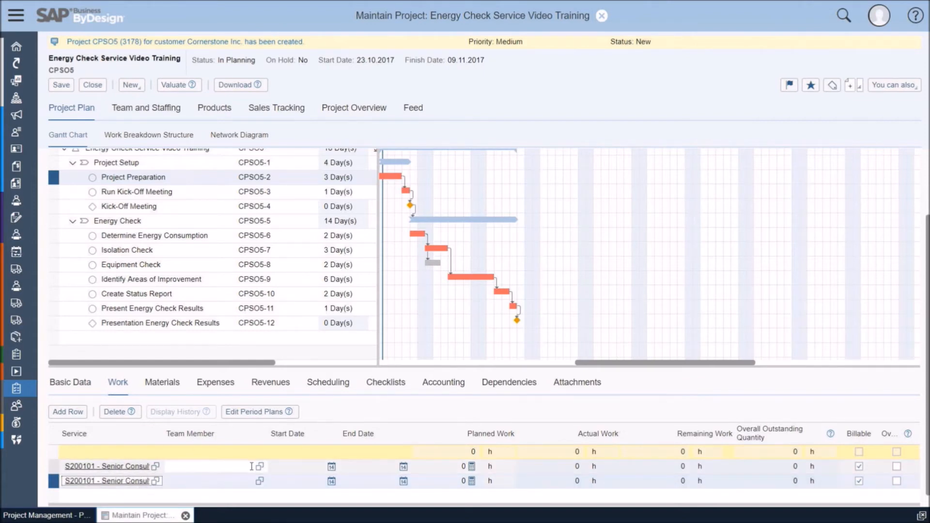
# - Set the planned work of both Senior Consultancy rows to 16 hours each
pyautogui.click(421, 466)
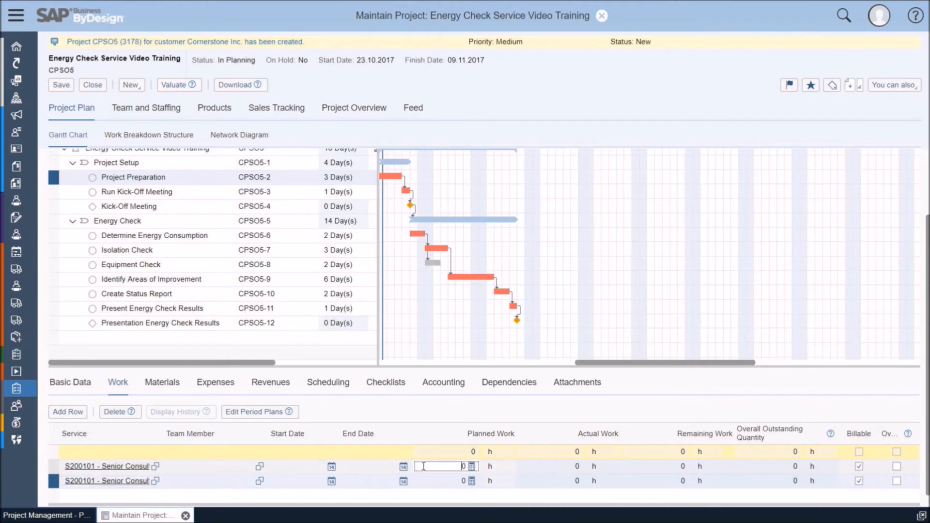
pyautogui.write('160')
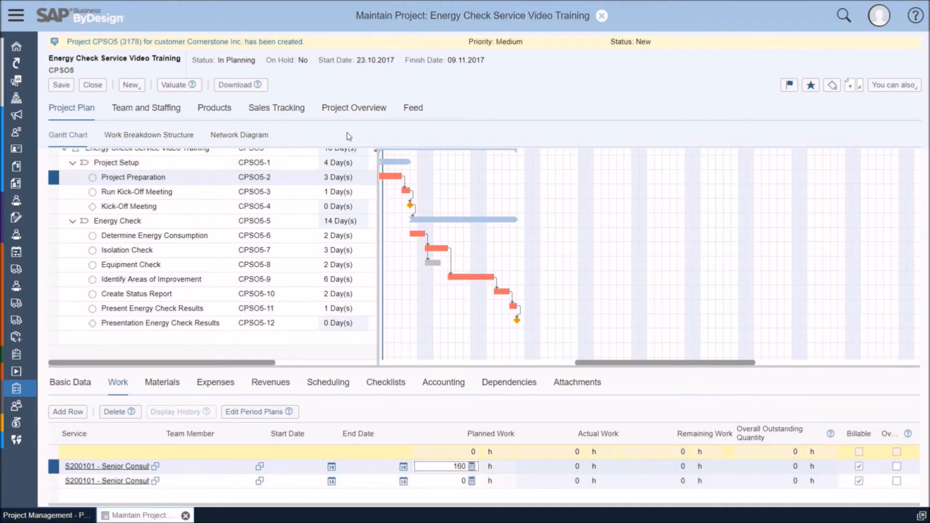
pyautogui.press('BackSpace')
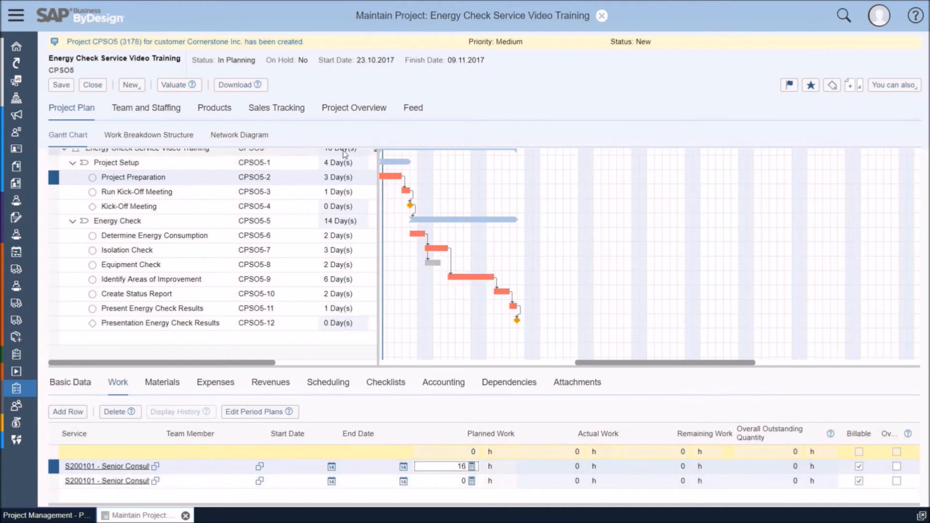
pyautogui.click(434, 481)
pyautogui.write('16')
pyautogui.press('Delete')
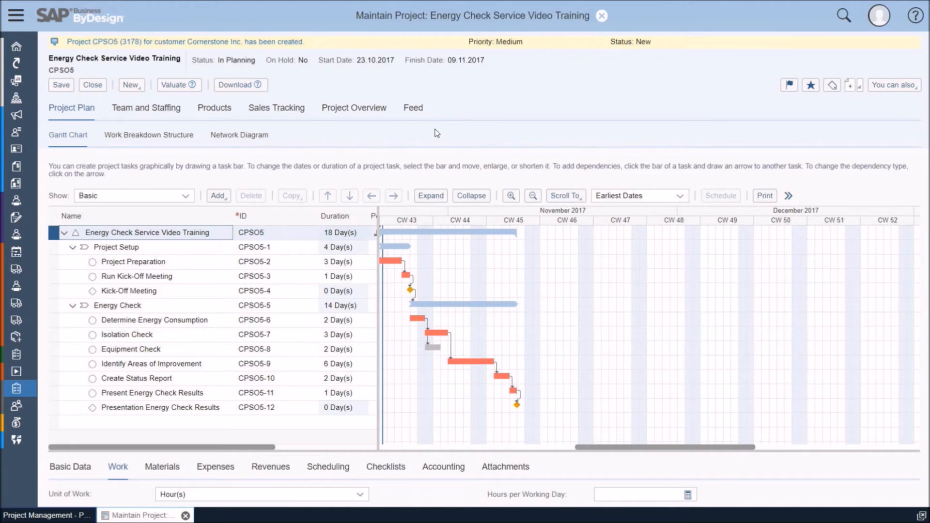
# - Review the planned services and hours of the Project Preparation, Determine Energy Consumption, Equipment Check and Create Status Report tasks
pyautogui.click(57, 264)
pyautogui.scroll(-1, 223, 386)
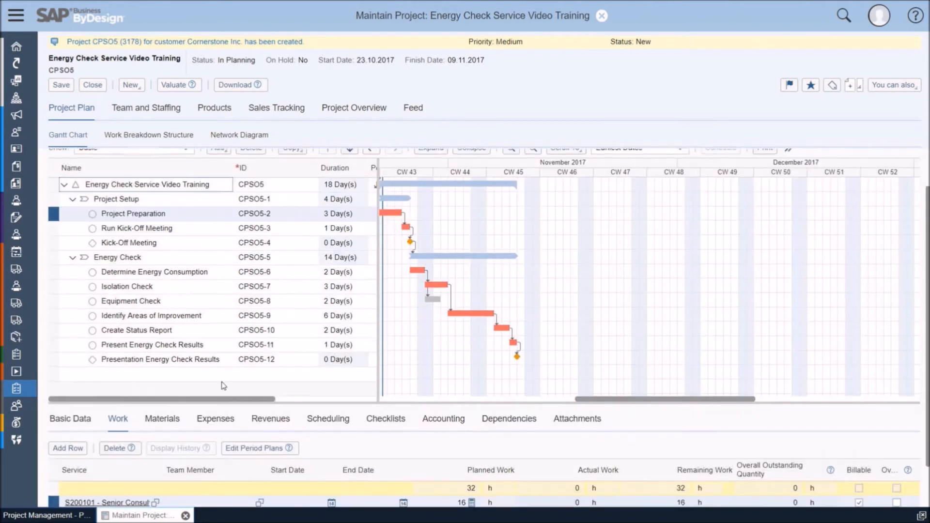
pyautogui.scroll(-1, 430, 442)
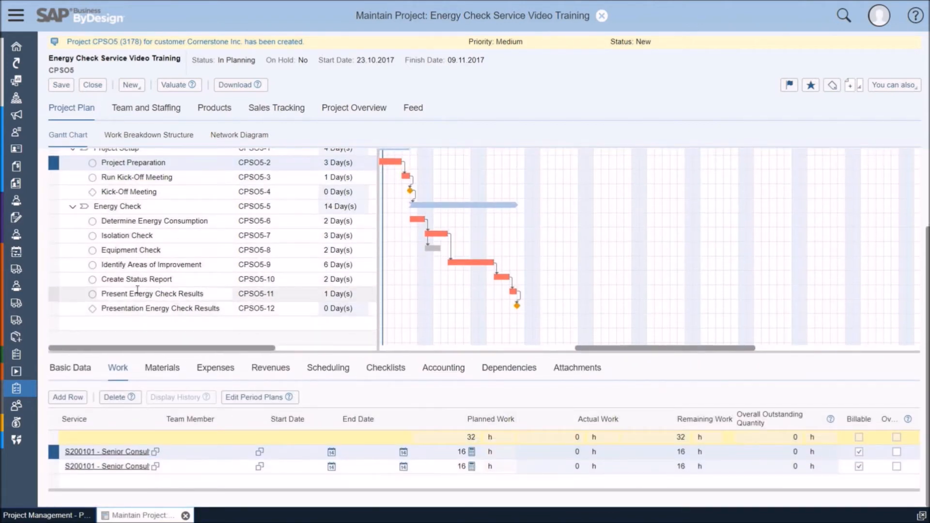
pyautogui.scroll(2, 55, 225)
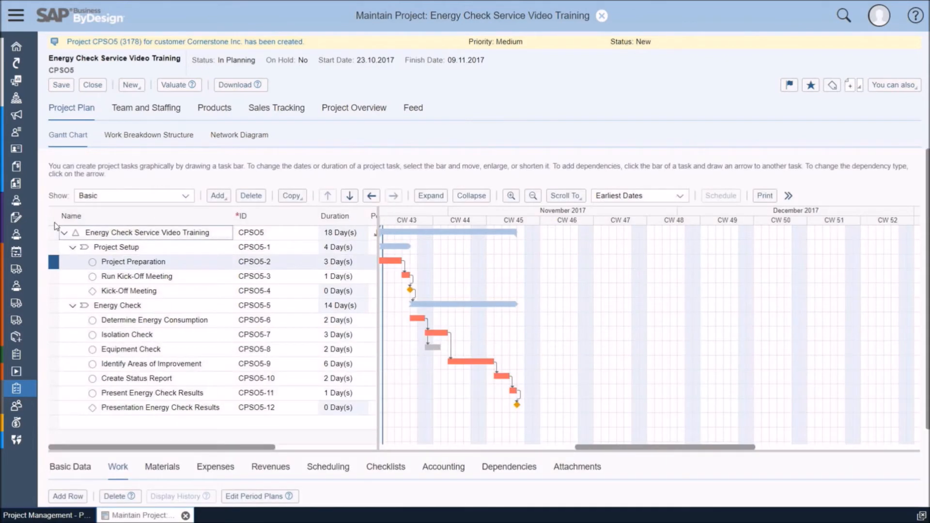
pyautogui.click(68, 325)
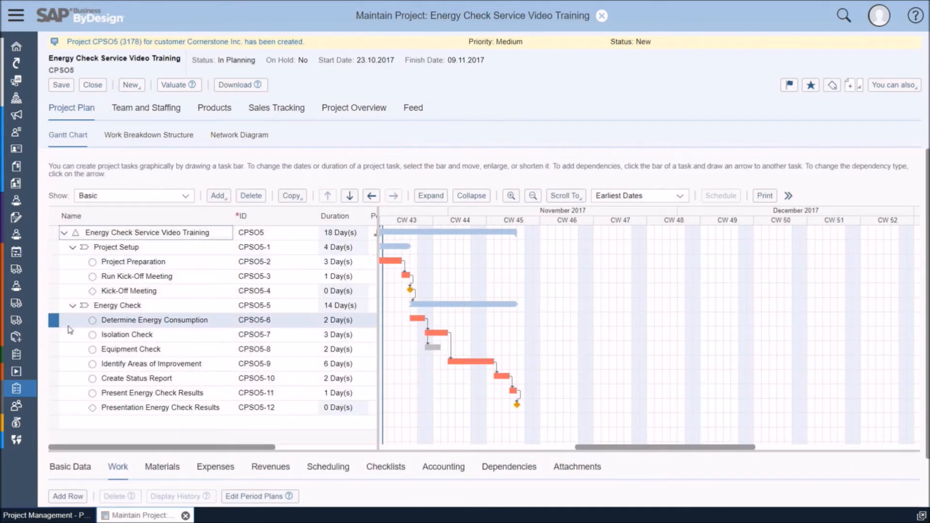
pyautogui.scroll(-2, 134, 347)
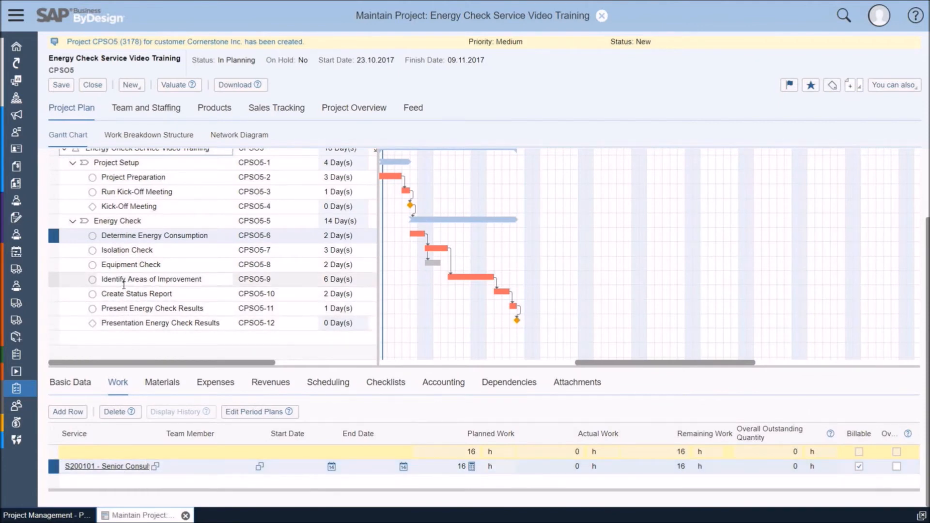
pyautogui.click(127, 265)
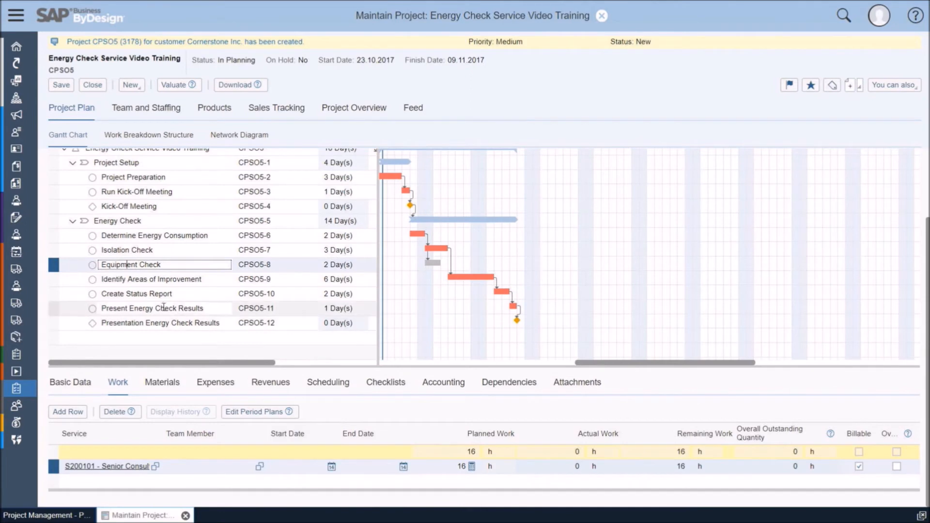
pyautogui.click(145, 294)
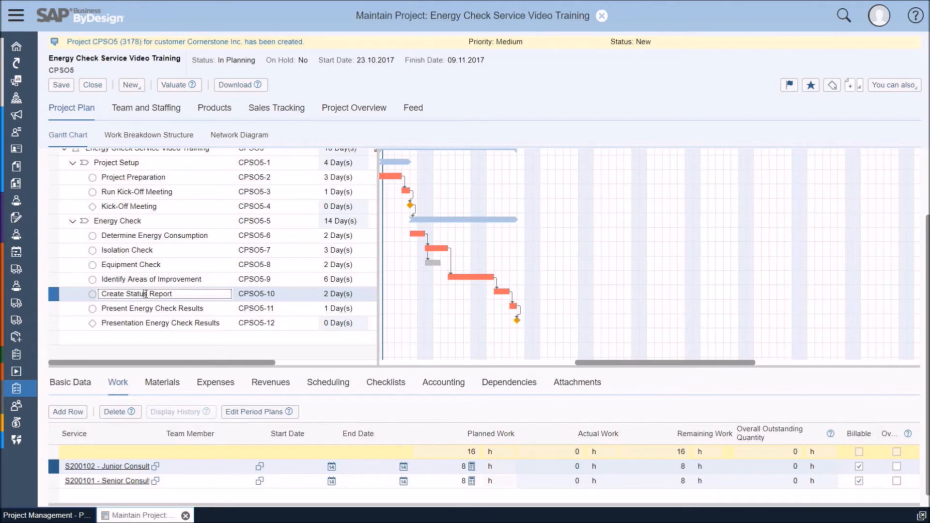
# - Add an expense row with the expense group A-7100 Travel expenses (general) to the top-level Energy Check Service Video Training project
pyautogui.scroll(2, 72, 252)
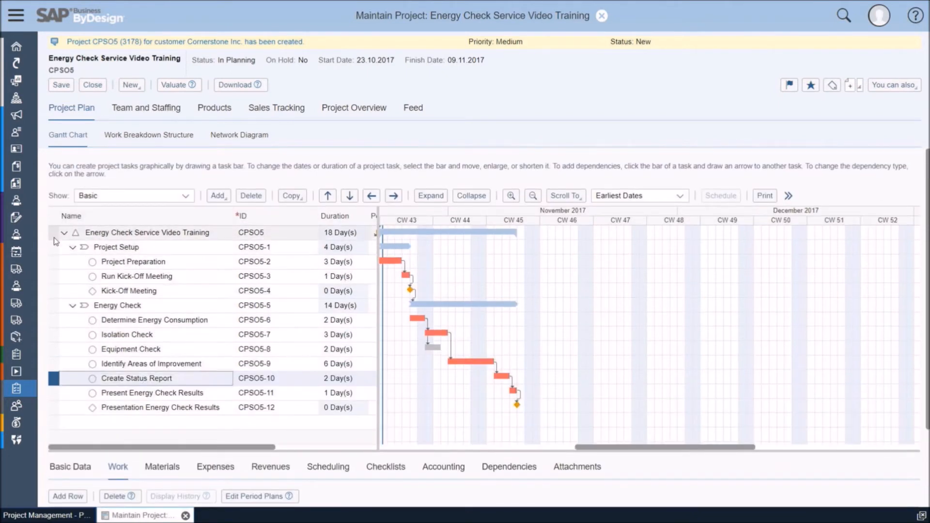
pyautogui.click(54, 233)
pyautogui.click(225, 473)
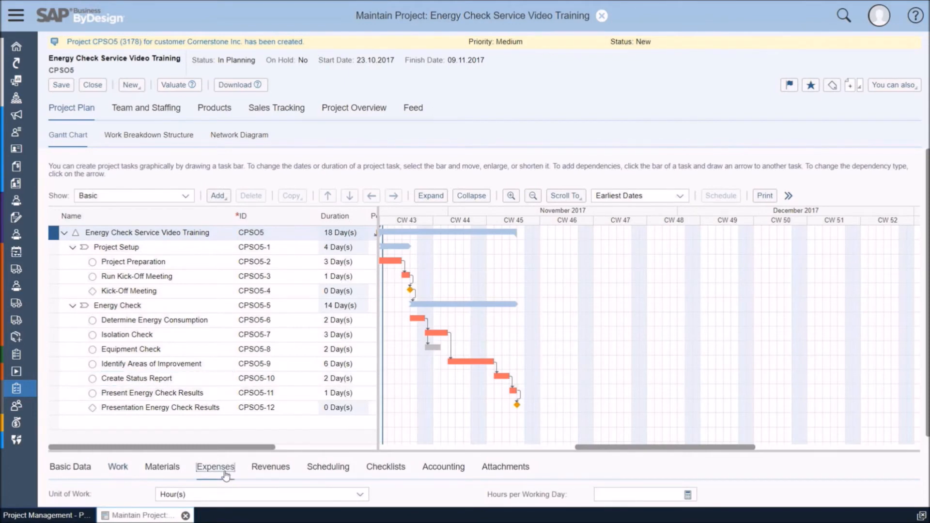
pyautogui.scroll(-1, 145, 465)
pyautogui.click(68, 446)
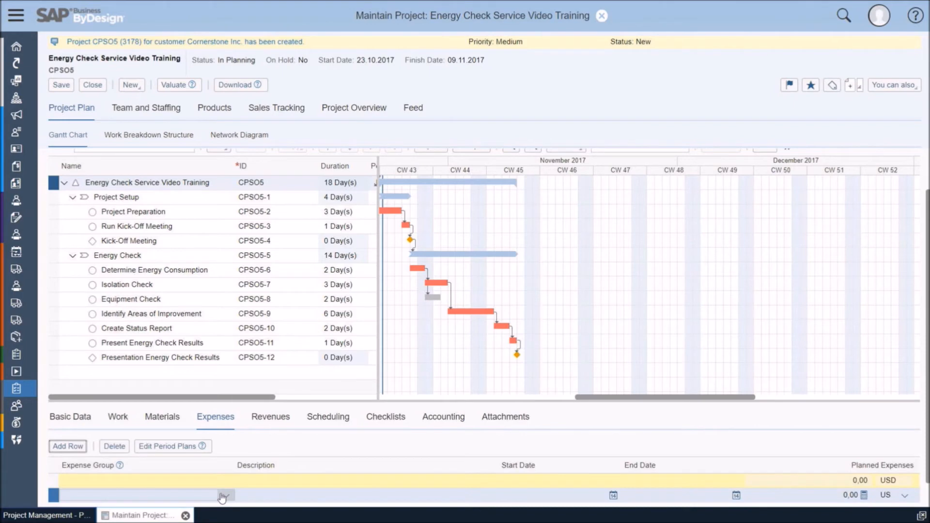
pyautogui.click(224, 496)
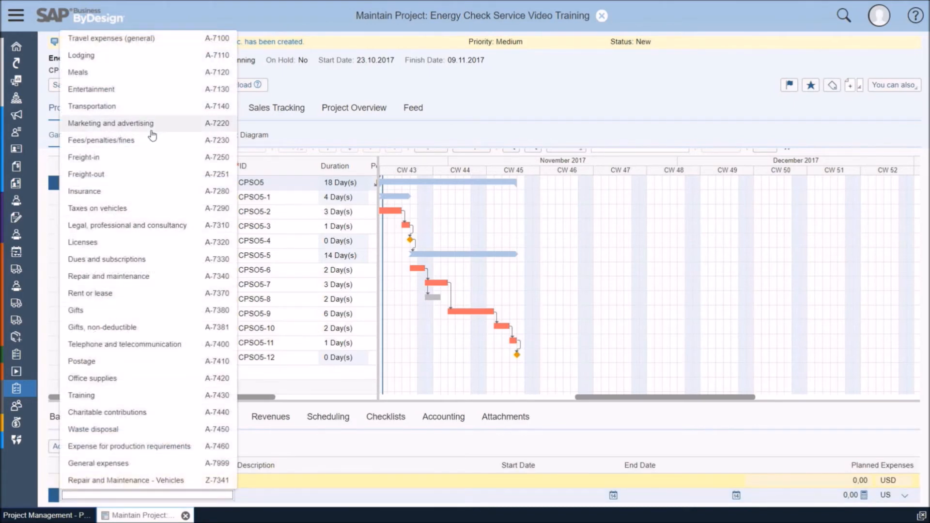
pyautogui.click(128, 39)
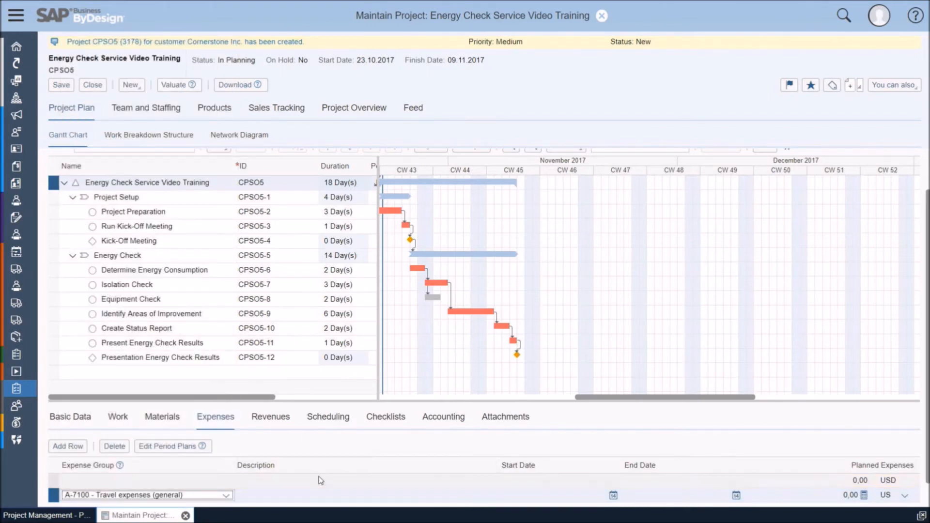
# - Describe the expense row as Travel Expenses, set its planned expenses to 1,500.00 USD and save the project
pyautogui.click(306, 496)
pyautogui.write('Travel Expenses')
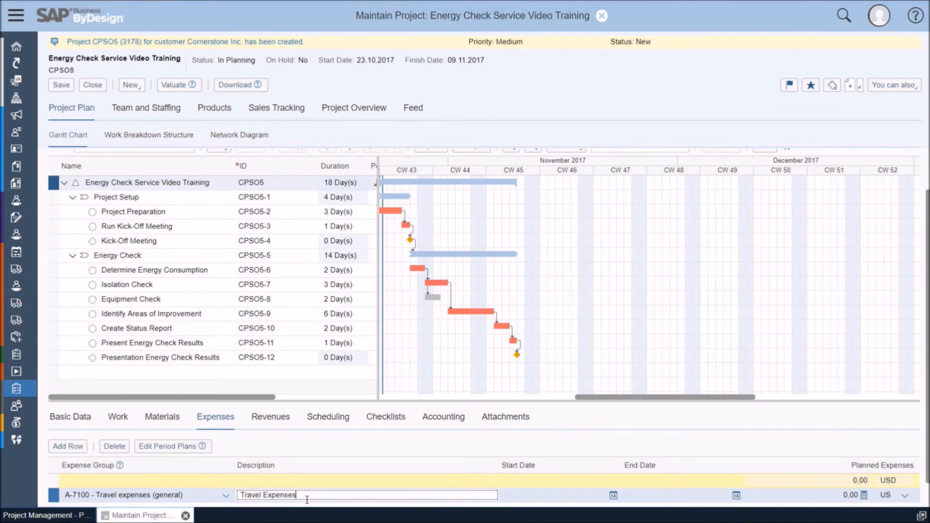
pyautogui.click(813, 496)
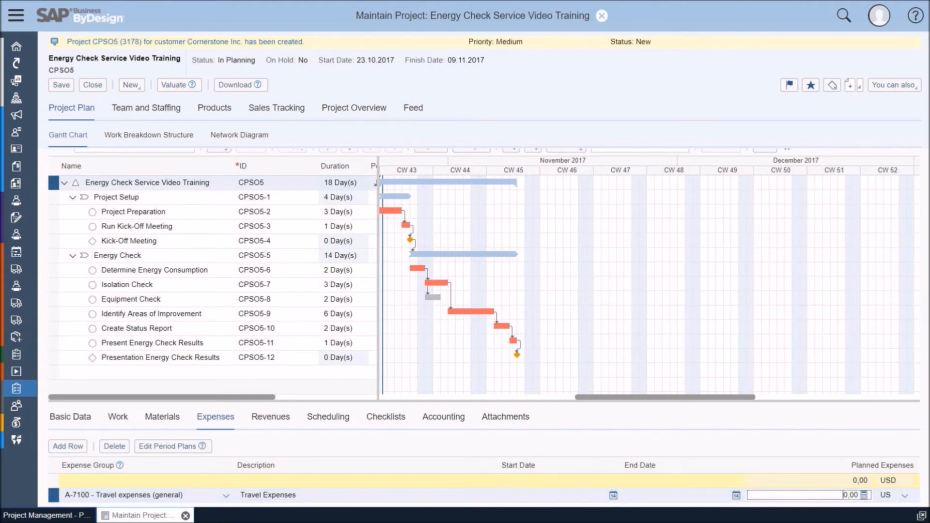
pyautogui.write('150')
pyautogui.press('Return')
pyautogui.click(61, 85)
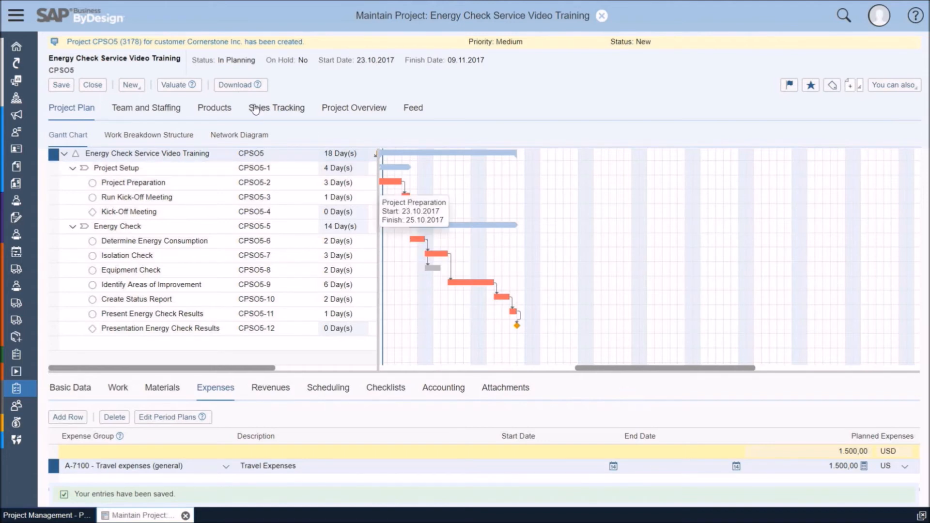
# - Create a purchase request for the whole project for S200101 Senior Consultancy with a quantity of 32 hours
pyautogui.click(224, 111)
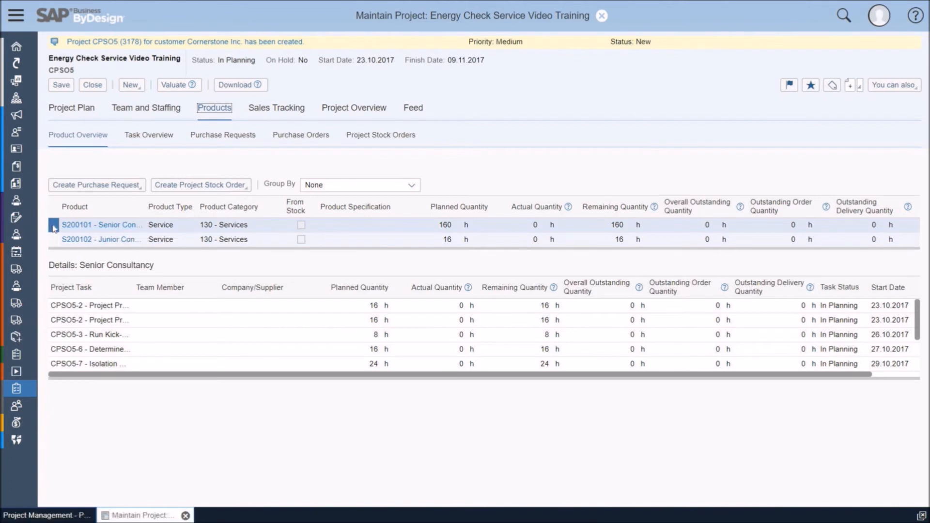
pyautogui.click(104, 190)
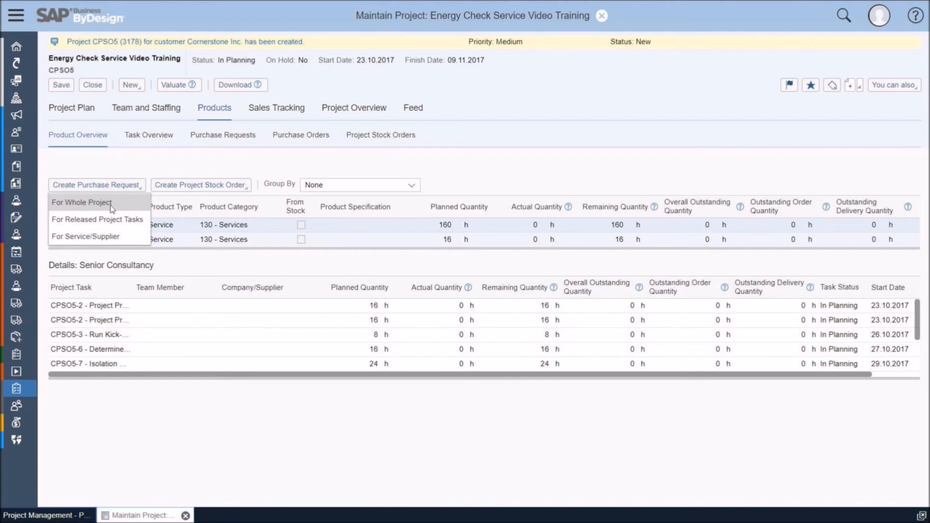
pyautogui.click(112, 208)
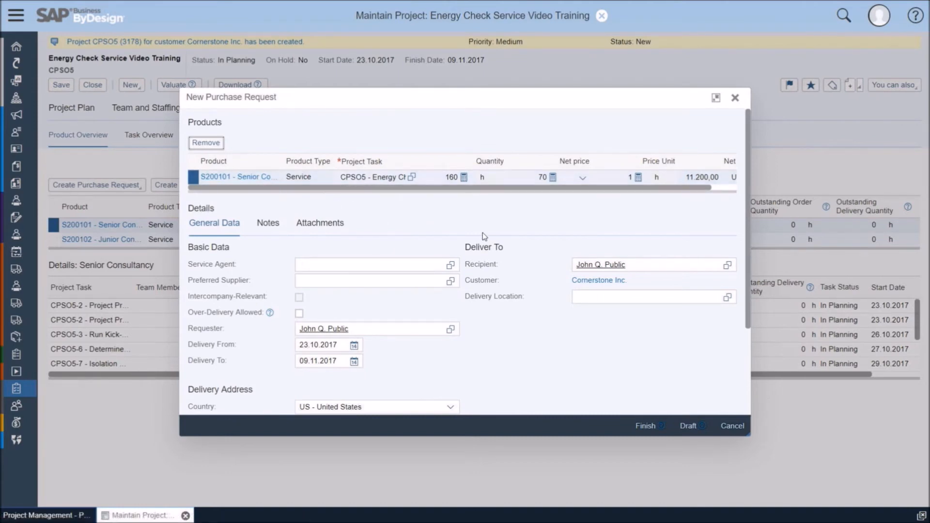
pyautogui.click(453, 178)
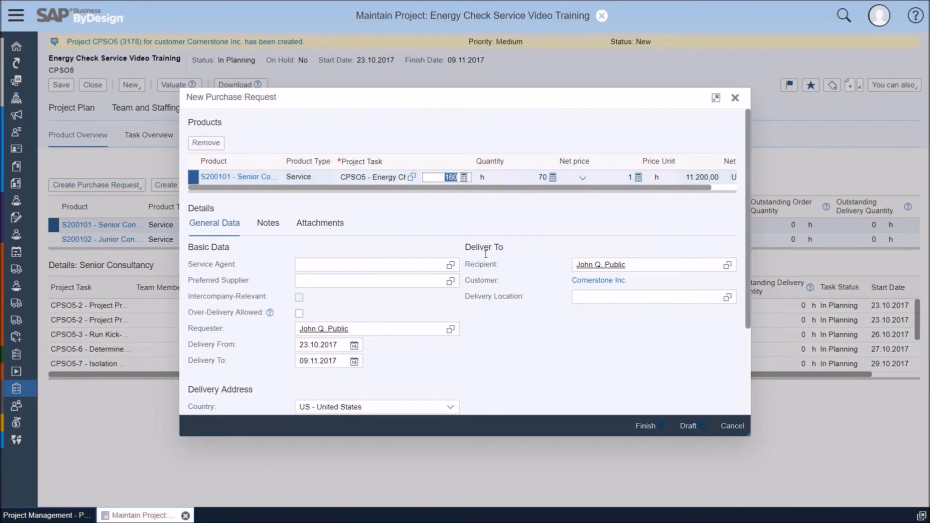
pyautogui.write('32')
pyautogui.press('Return')
# - Assign the Excellent Consulting service agent and delivery location Almika Heating Cleveland, finishing the purchase request and saving the project
pyautogui.click(427, 263)
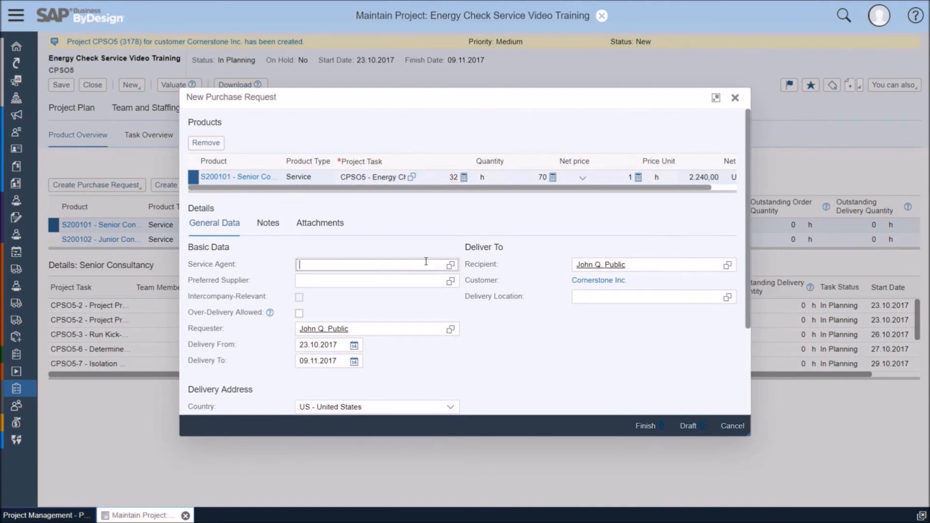
pyautogui.write('charl')
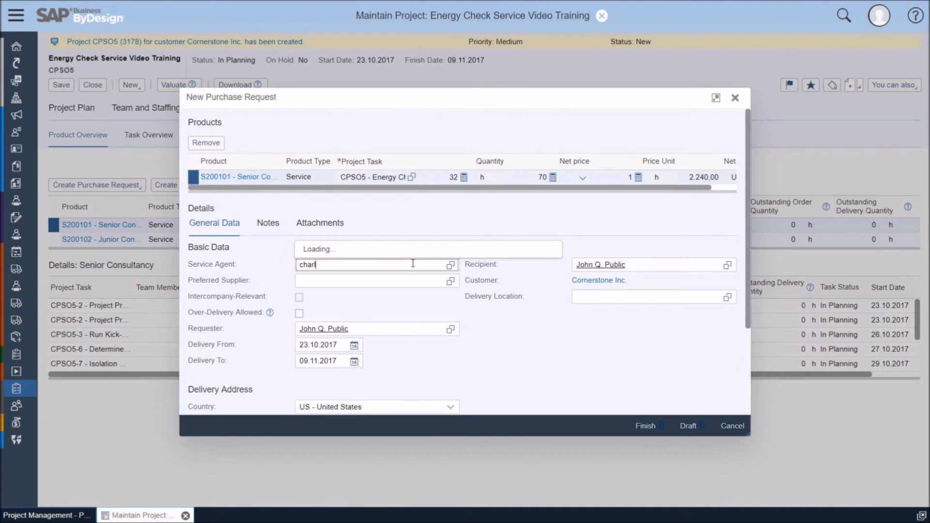
pyautogui.click(406, 248)
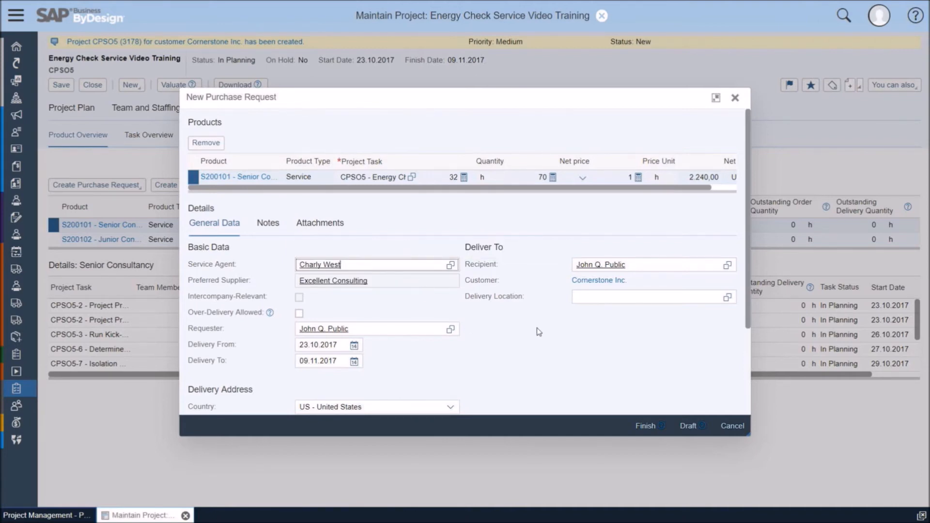
pyautogui.click(616, 297)
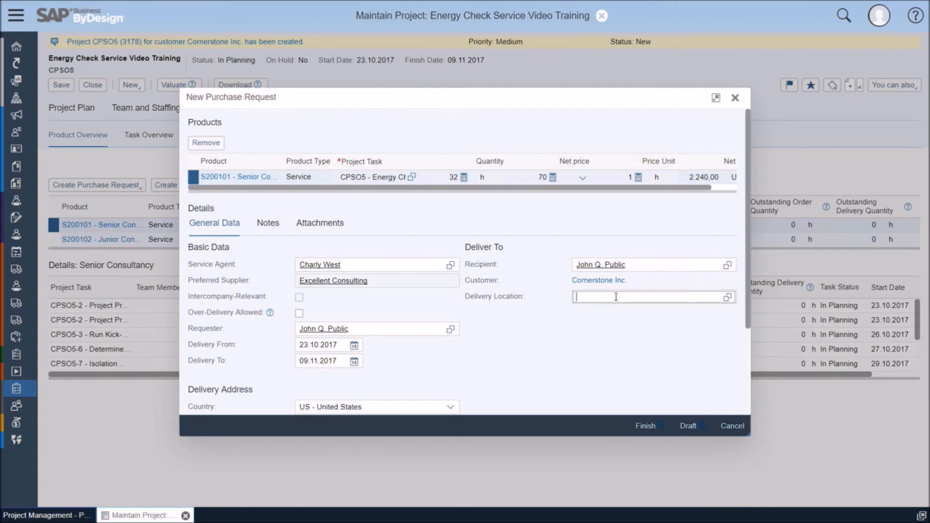
pyautogui.write('almi')
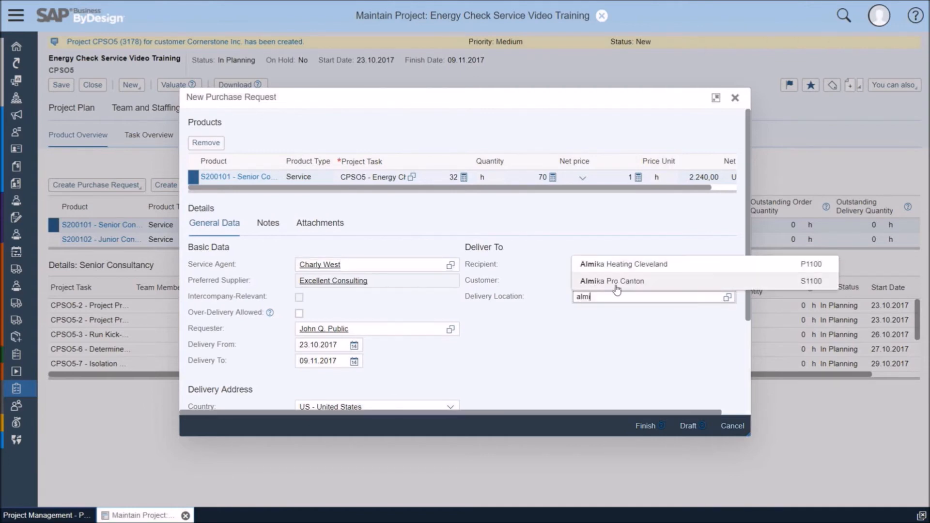
pyautogui.click(622, 265)
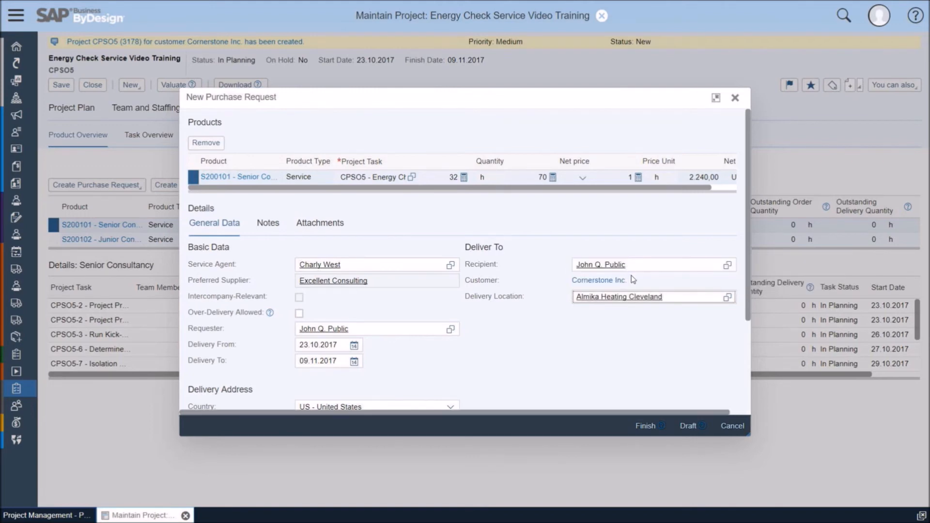
pyautogui.click(637, 429)
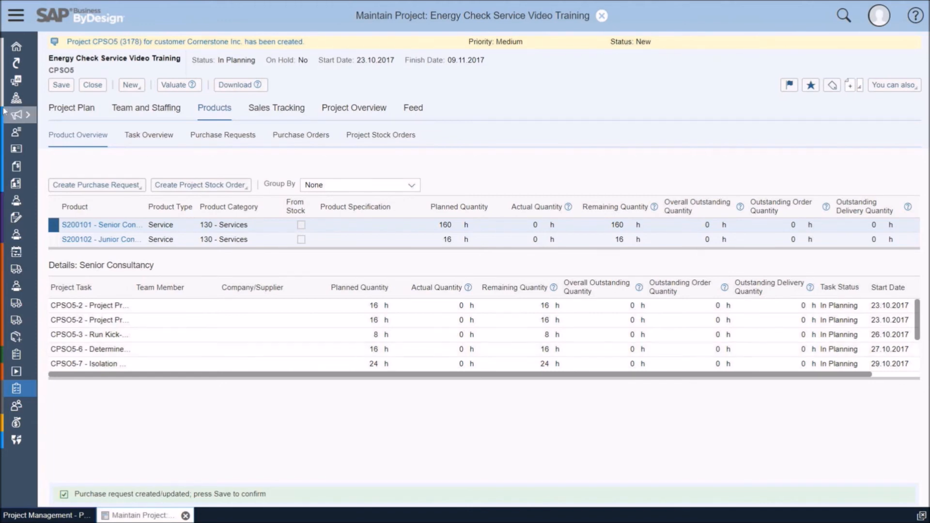
pyautogui.click(61, 85)
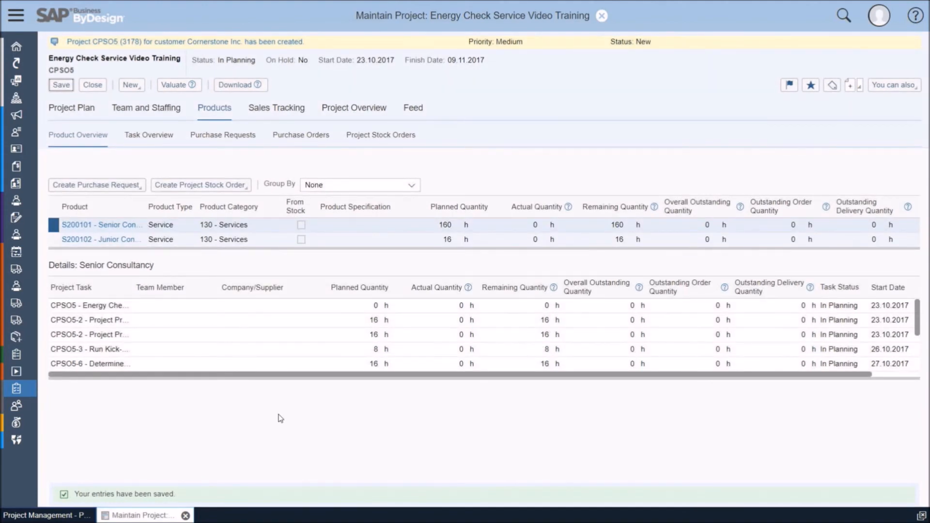
# - Add the external service agent from Excellent Consulting to the project's team members
pyautogui.click(160, 109)
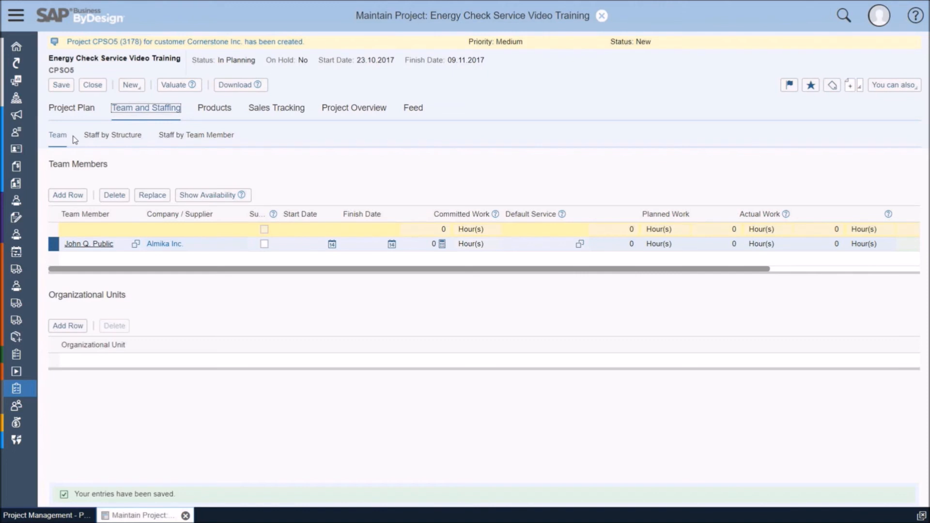
pyautogui.click(67, 195)
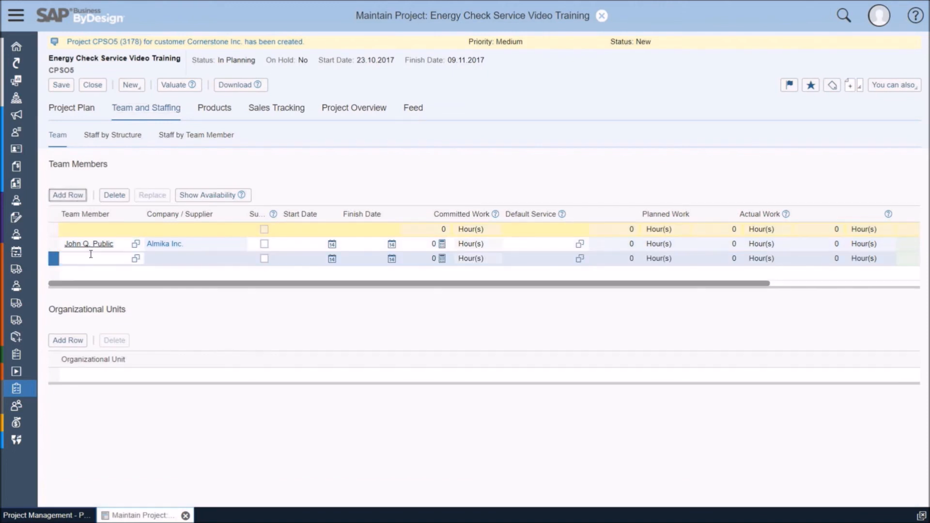
pyautogui.click(97, 258)
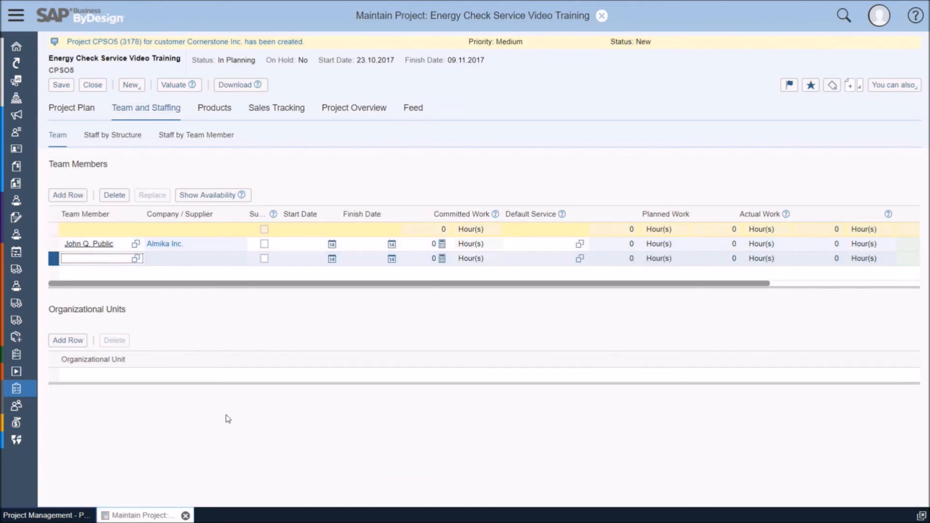
pyautogui.write('ch')
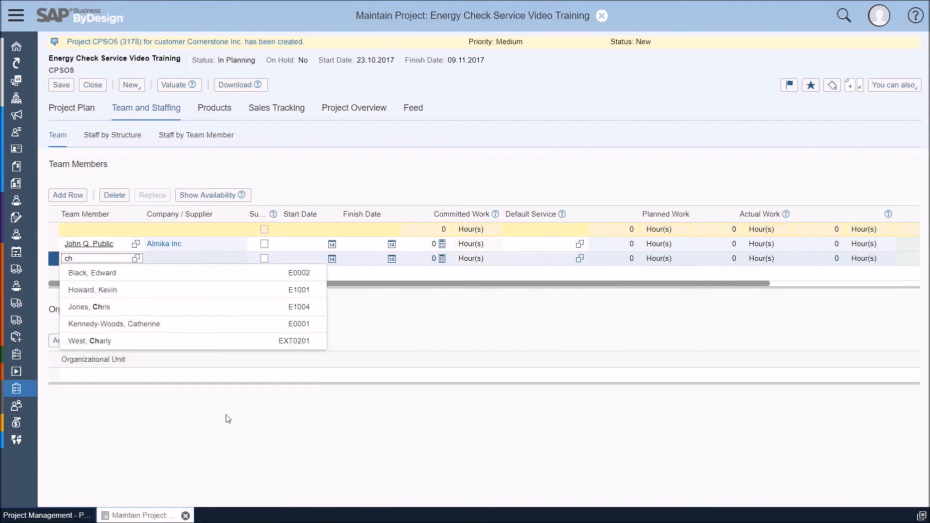
pyautogui.click(130, 341)
# - Add two more Almika Inc. employees to the project's team members
pyautogui.click(72, 194)
pyautogui.click(94, 259)
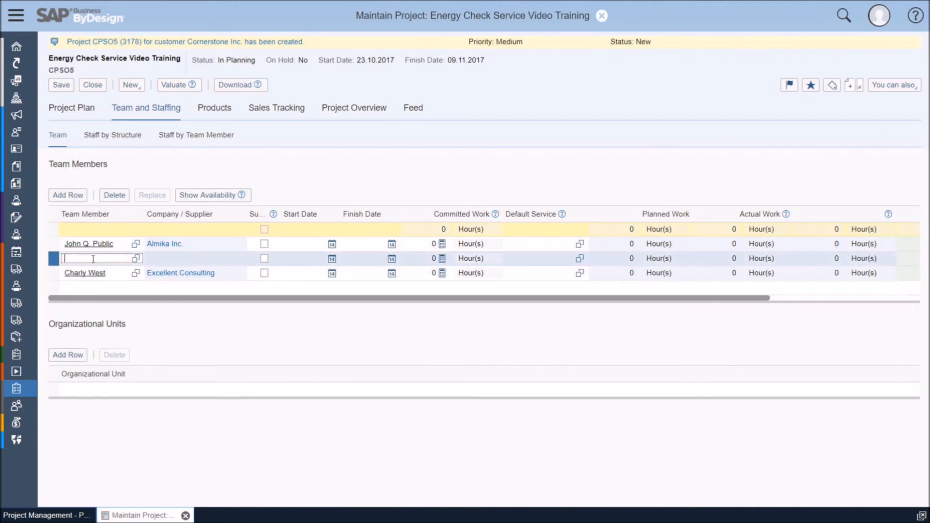
pyautogui.write('tonia')
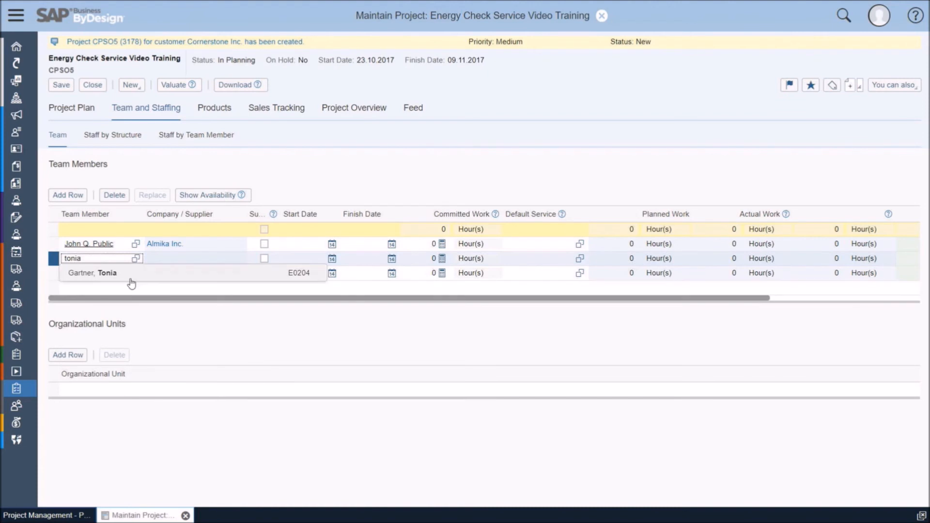
pyautogui.click(92, 273)
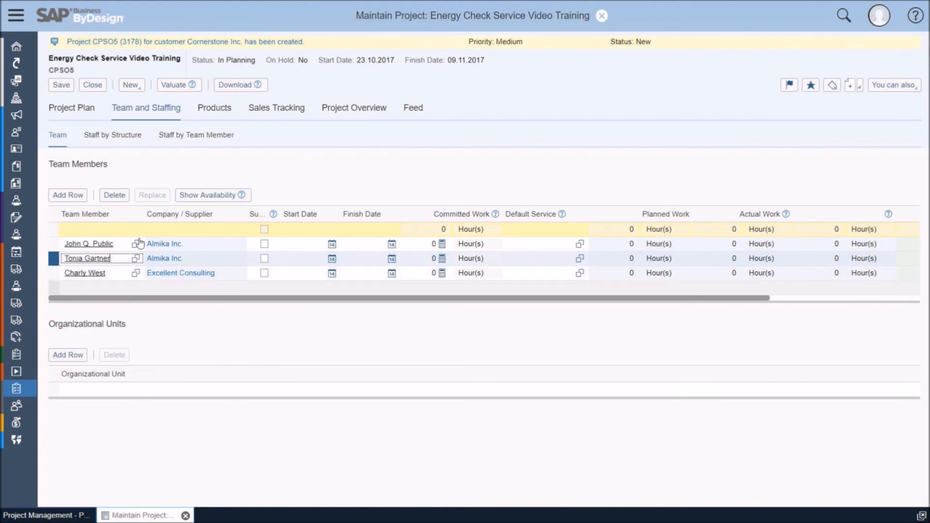
pyautogui.click(78, 196)
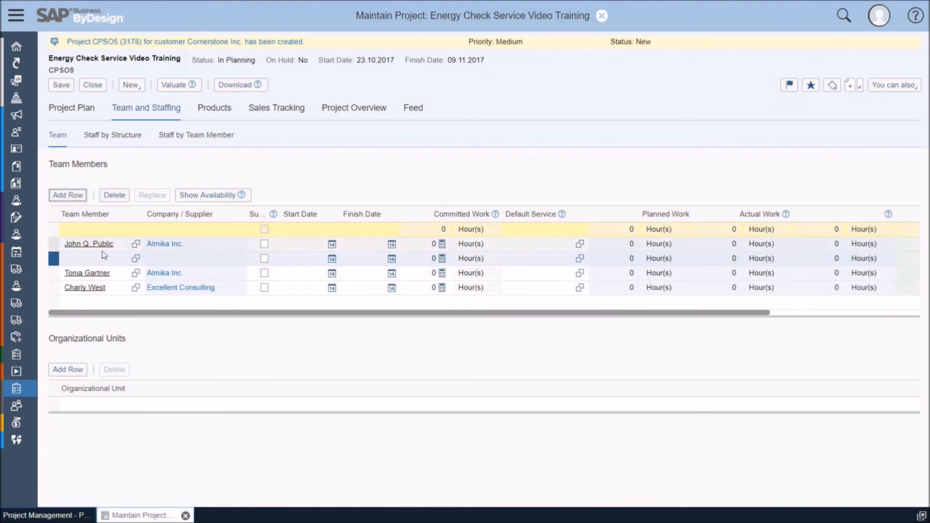
pyautogui.click(95, 257)
pyautogui.write('robert')
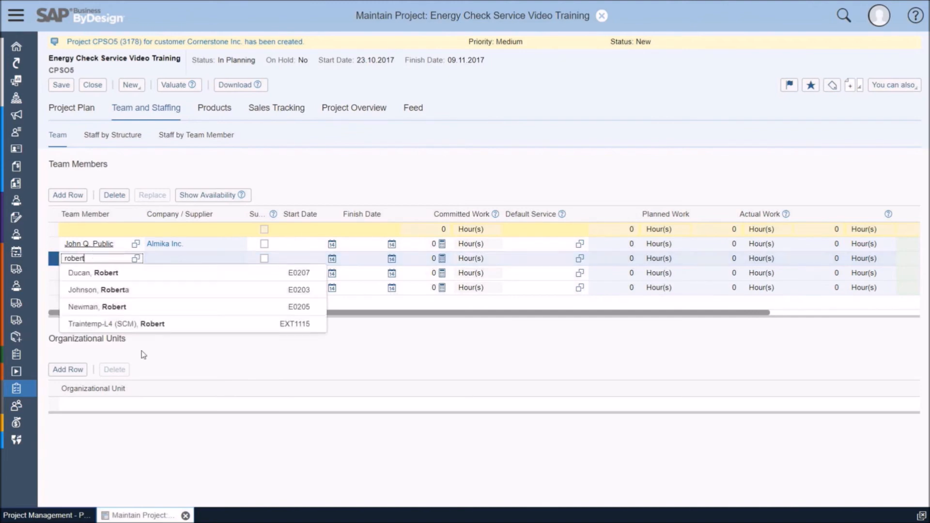
pyautogui.click(128, 308)
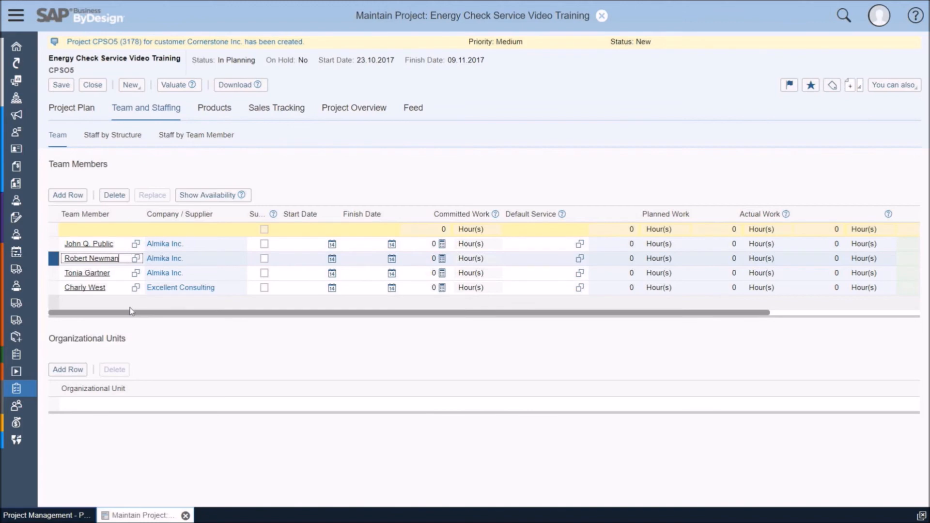
# - Set the committed work to 40 hours for the first and third team members and 32 hours for the Excellent Consulting member
pyautogui.click(425, 245)
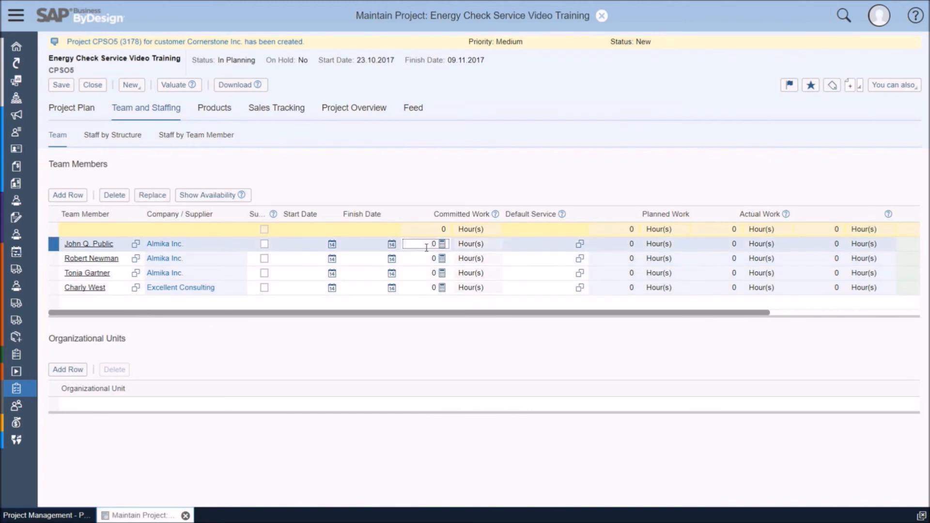
pyautogui.write('4')
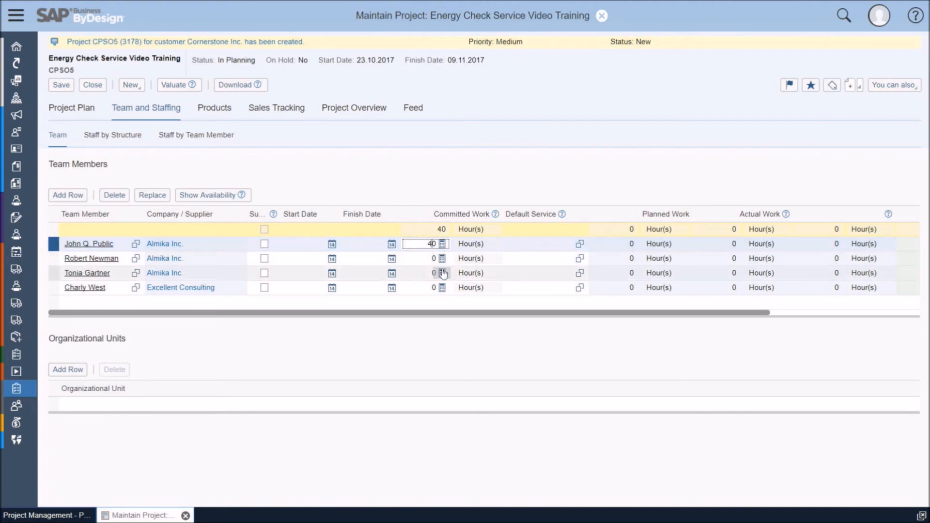
pyautogui.click(424, 273)
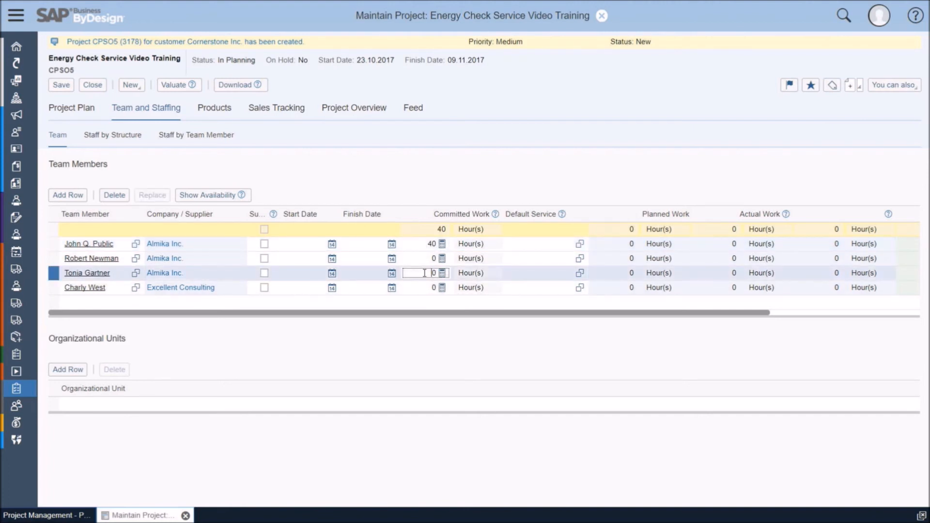
pyautogui.write('40')
pyautogui.press('Delete')
pyautogui.click(425, 283)
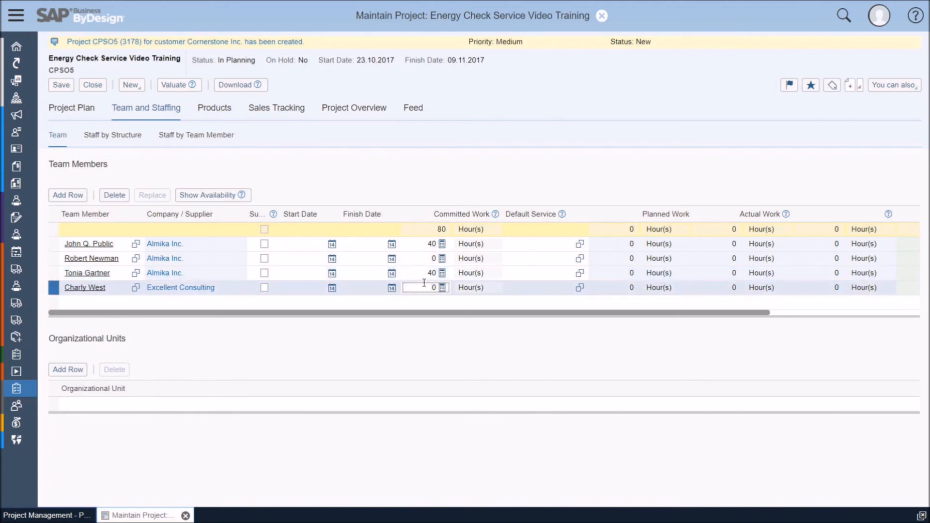
pyautogui.write('32')
pyautogui.press('Delete')
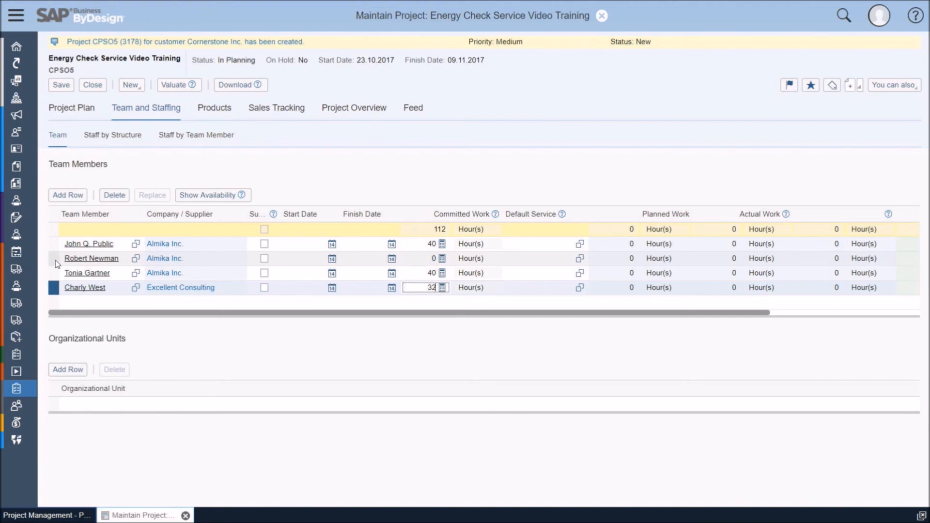
# - Check the second team member's availability without saving calendar changes, and set that member's committed work to 80 hours
pyautogui.click(54, 262)
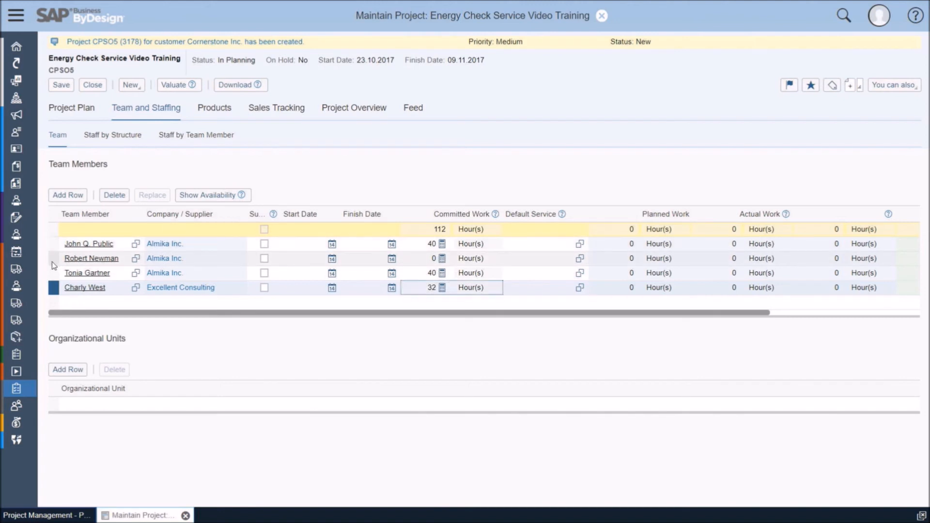
pyautogui.click(199, 198)
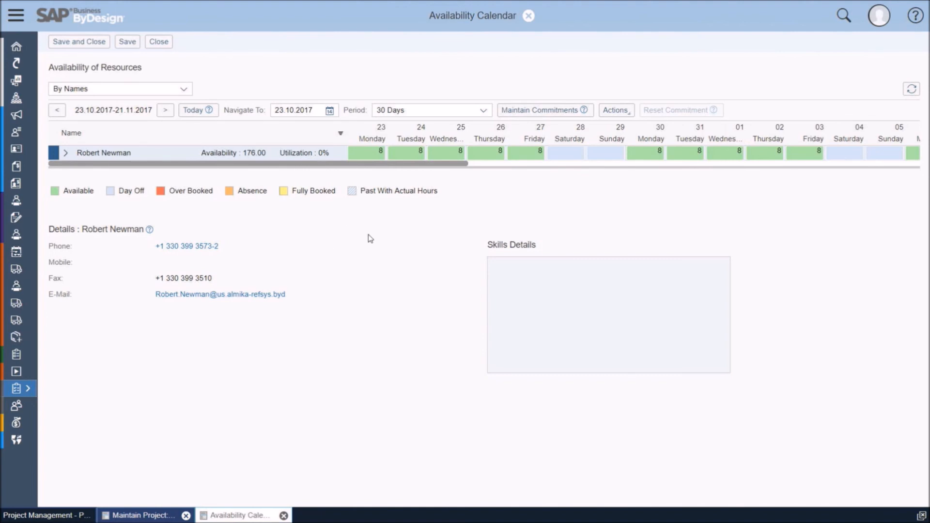
pyautogui.click(160, 42)
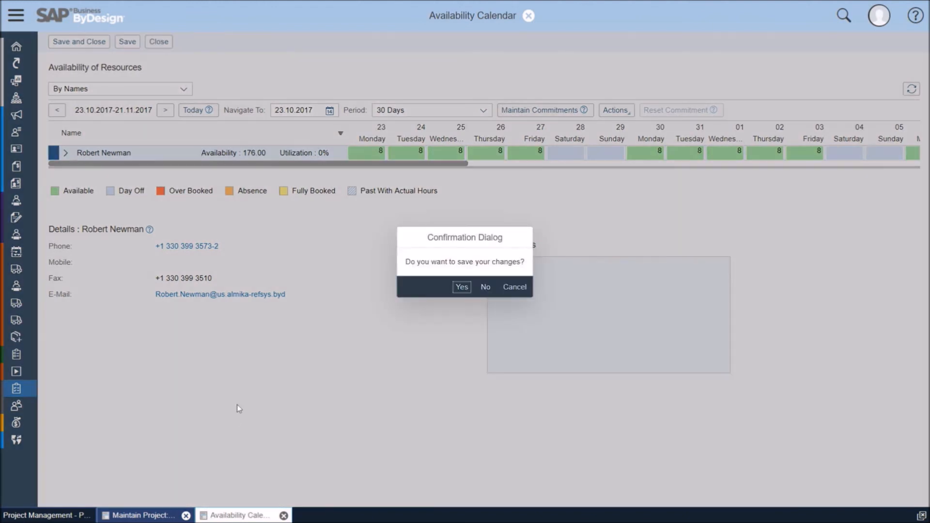
pyautogui.click(486, 287)
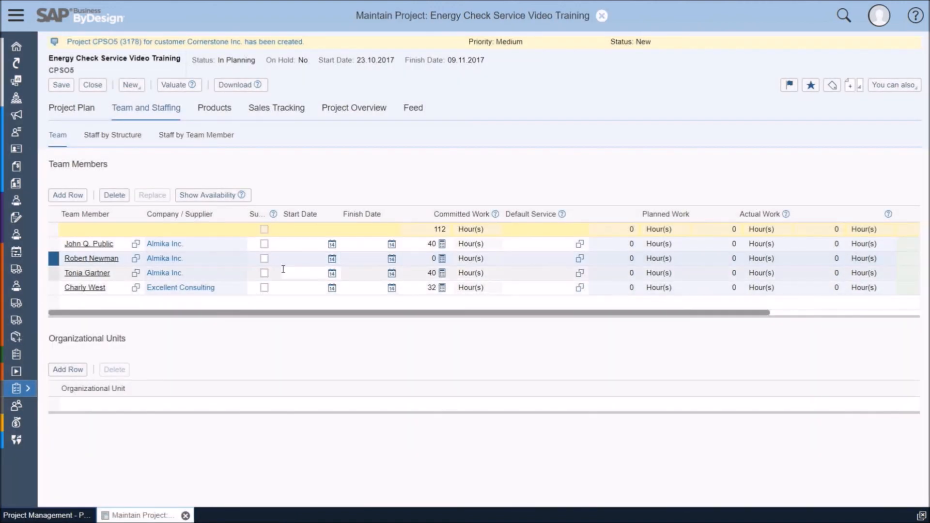
pyautogui.click(421, 257)
pyautogui.write('8')
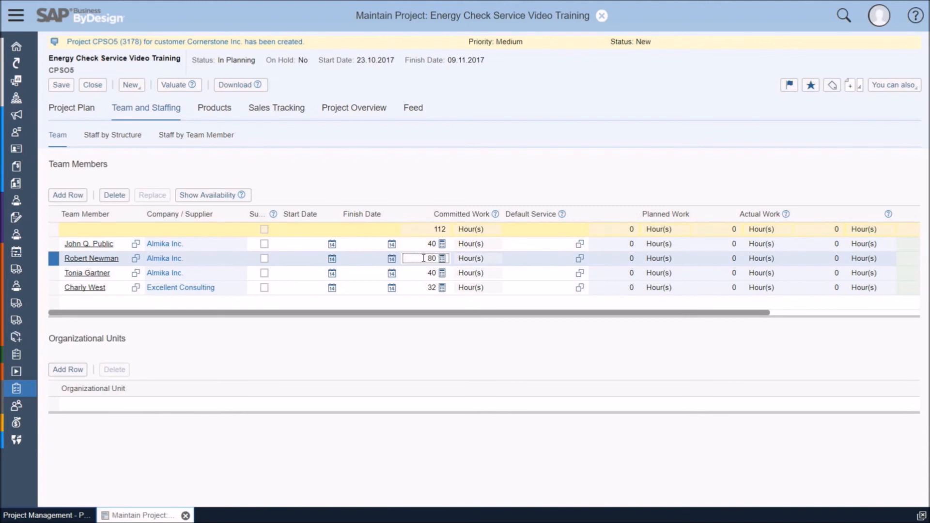
# - Confirm the second team member's committed work entry and save the project
pyautogui.press('Return')
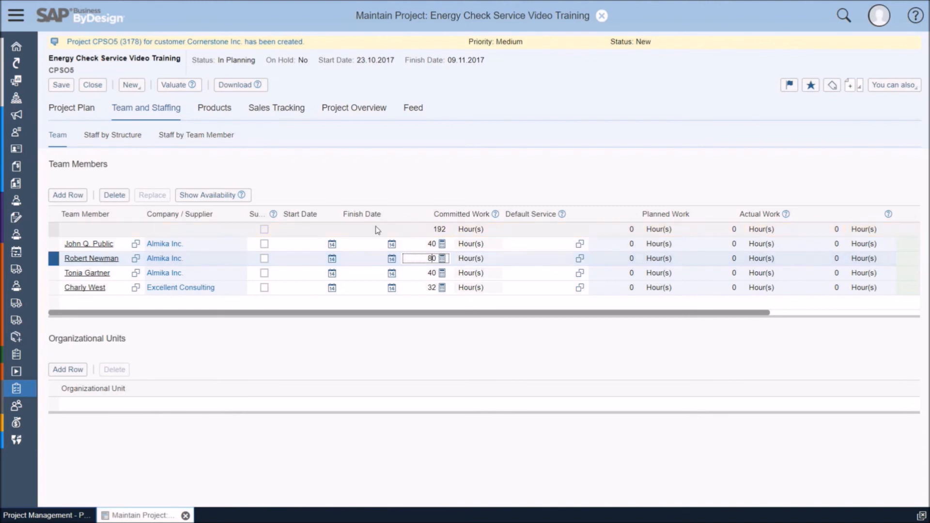
pyautogui.click(64, 87)
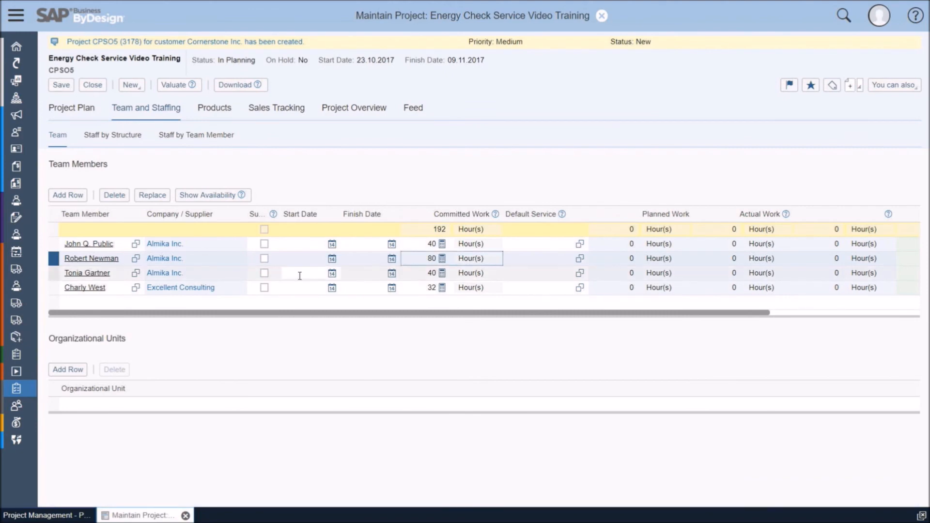
# - Staff the first Project Preparation work package with the person responsible for the project and the second with the Excellent Consulting member
pyautogui.click(139, 136)
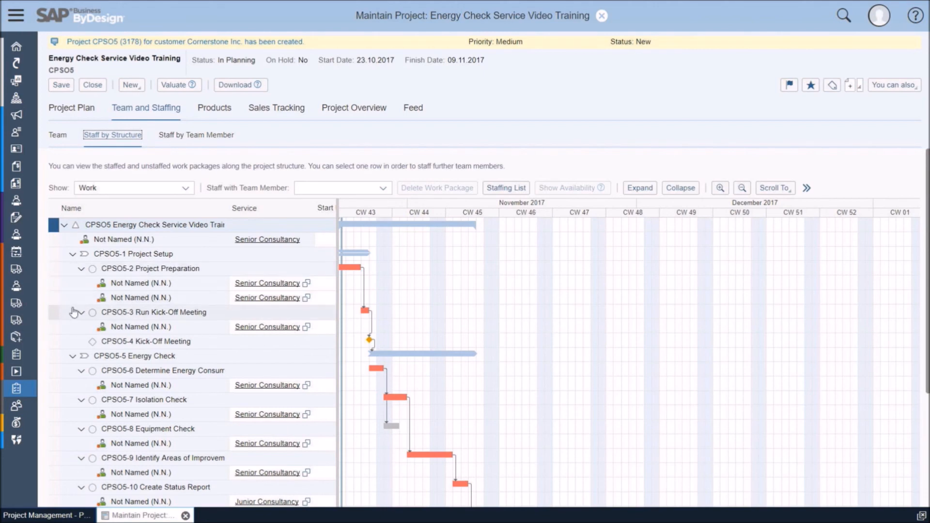
pyautogui.click(55, 284)
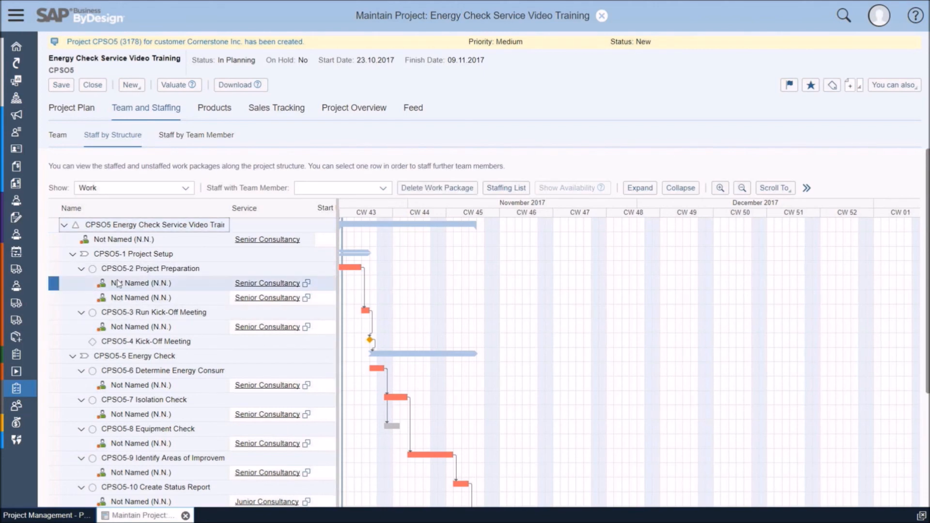
pyautogui.click(383, 189)
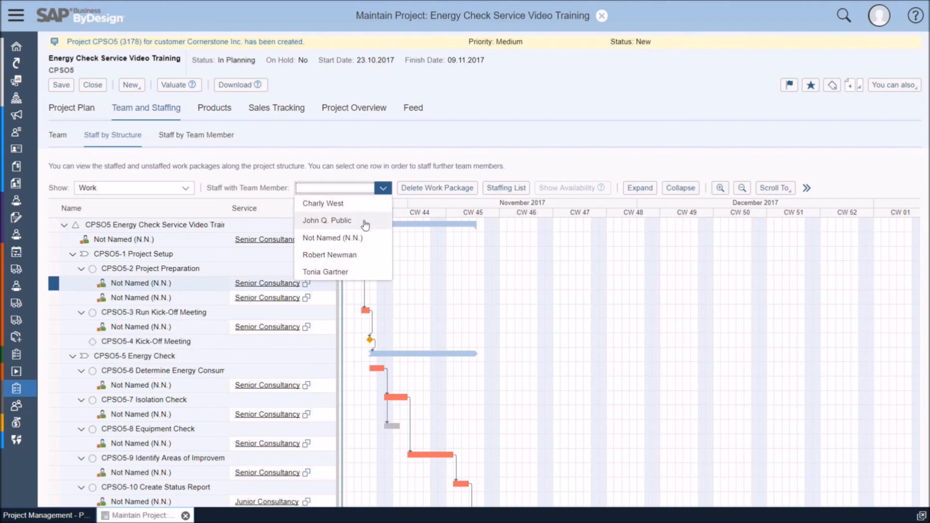
pyautogui.click(365, 223)
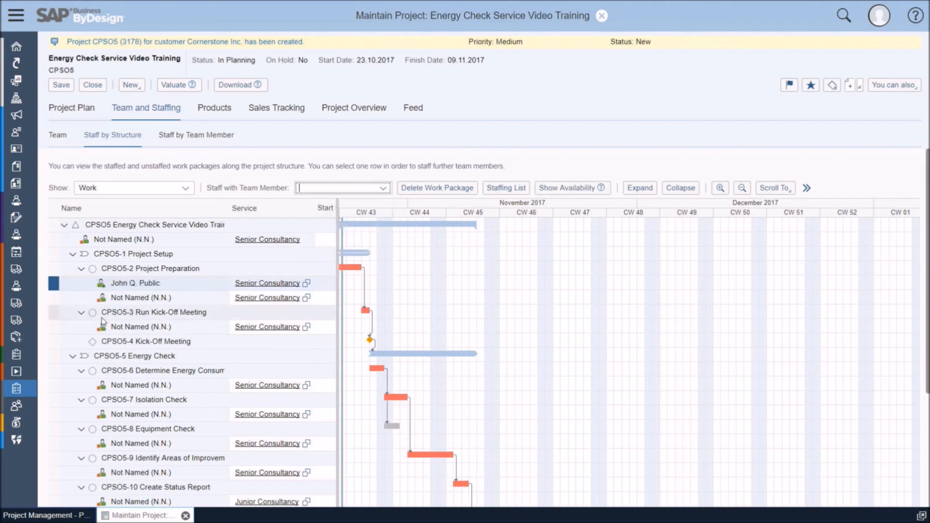
pyautogui.click(54, 298)
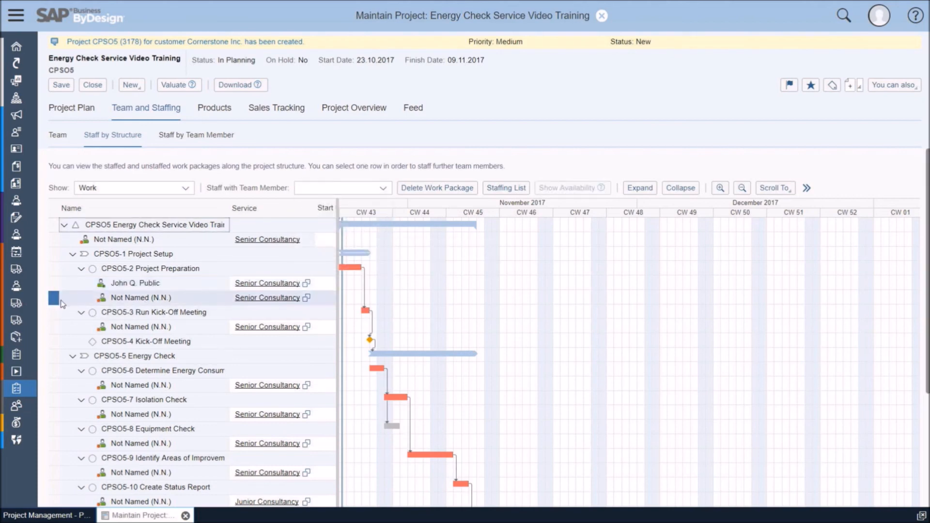
pyautogui.click(383, 188)
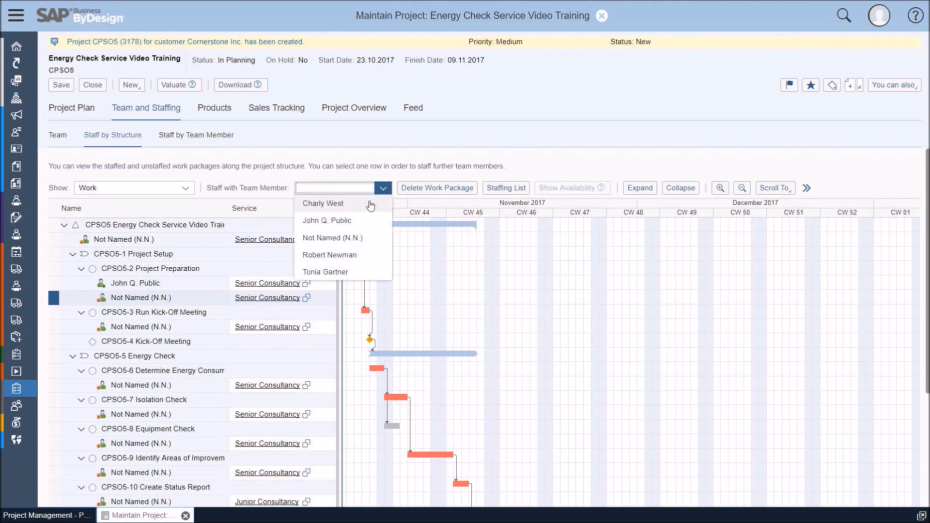
pyautogui.click(365, 204)
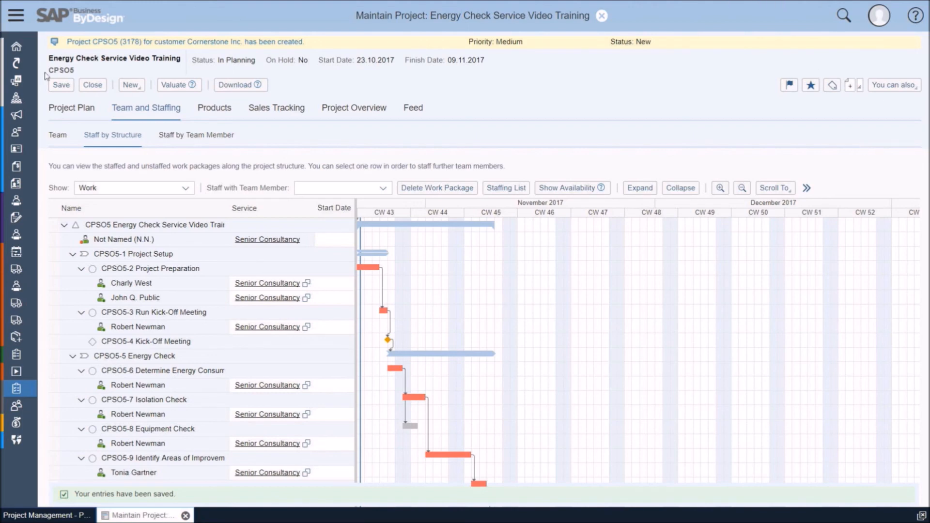
# - Set the project status to Start and Release in the project's basic data and save the project
pyautogui.click(72, 114)
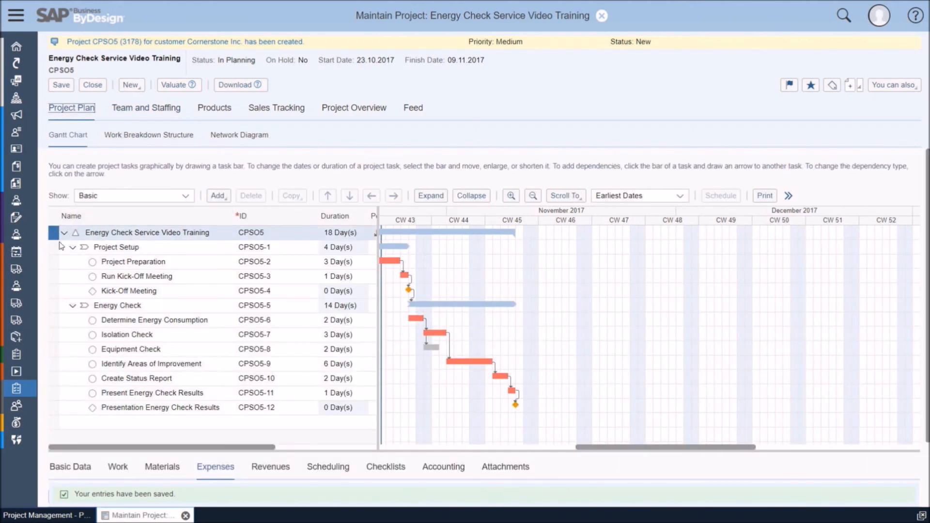
pyautogui.scroll(-3, 233, 428)
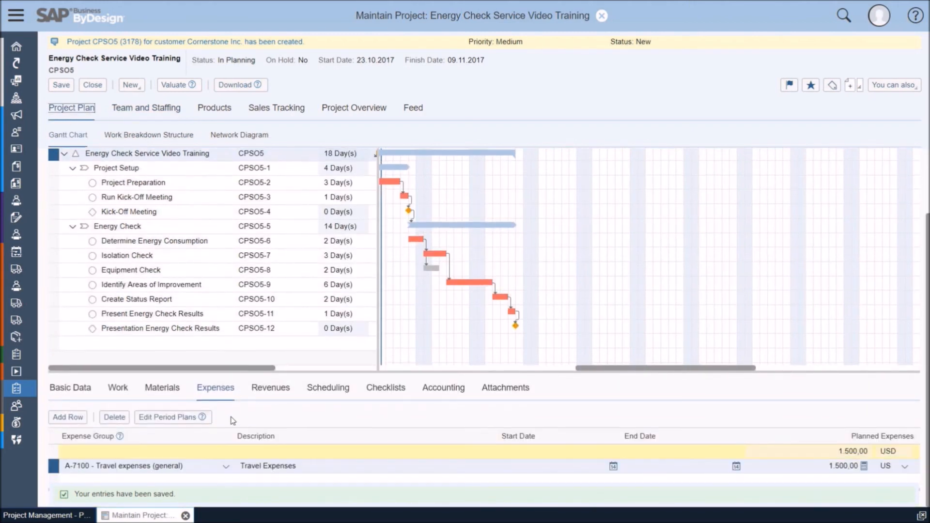
pyautogui.click(83, 387)
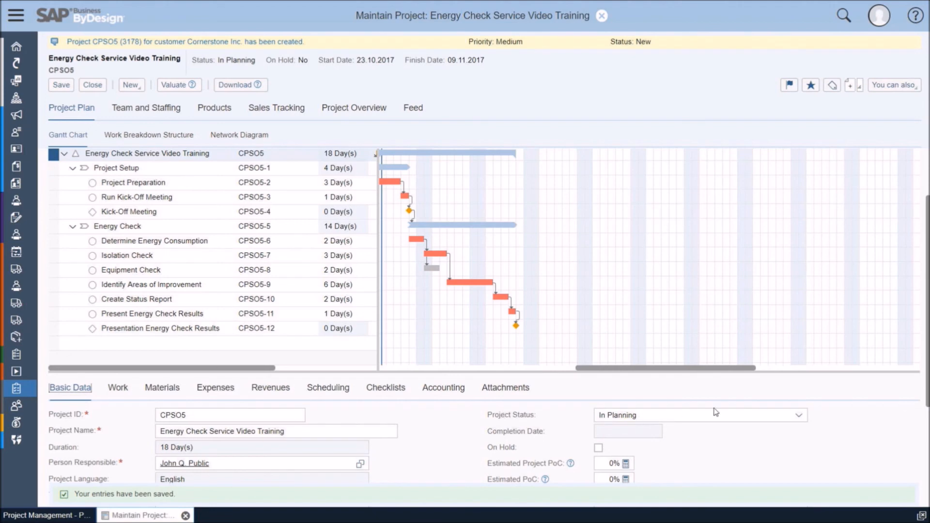
pyautogui.click(799, 416)
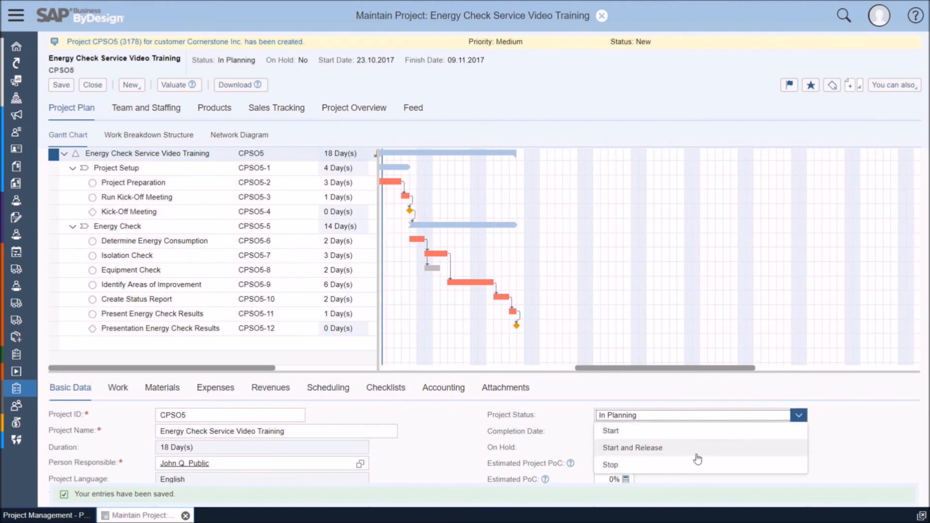
pyautogui.click(692, 453)
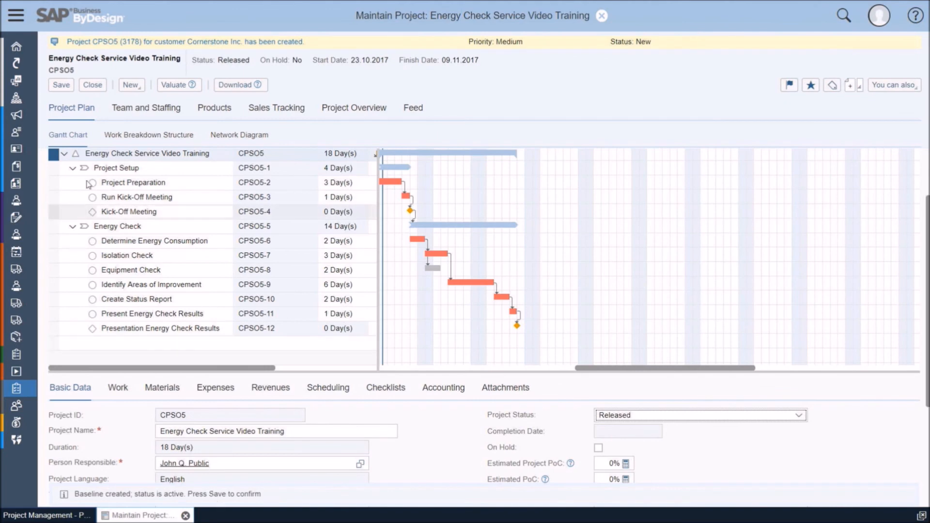
pyautogui.click(57, 85)
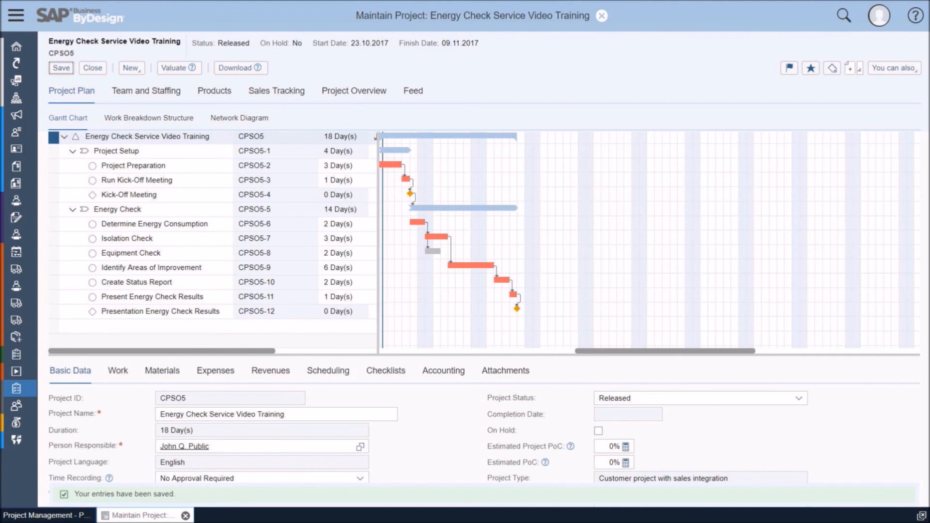
# - Close the project and go to the Home work center
pyautogui.click(93, 68)
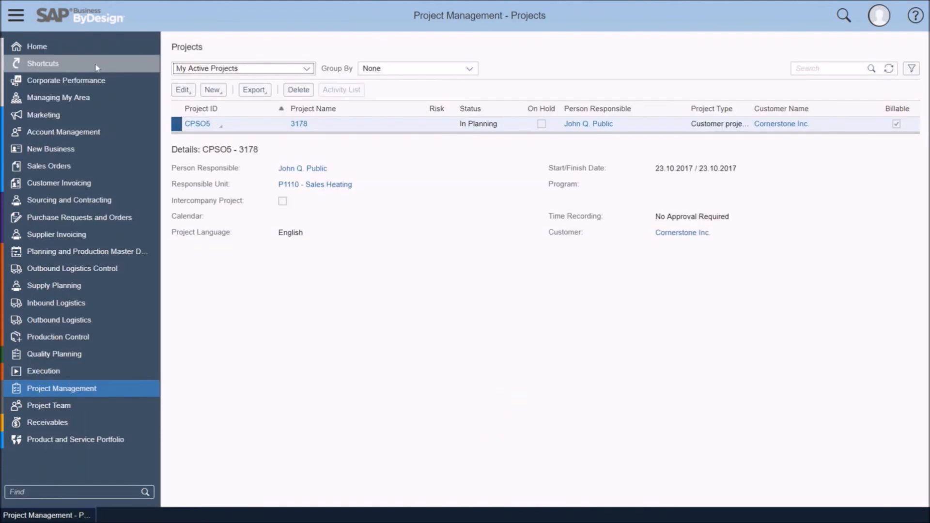
pyautogui.moveTo(73, 46)
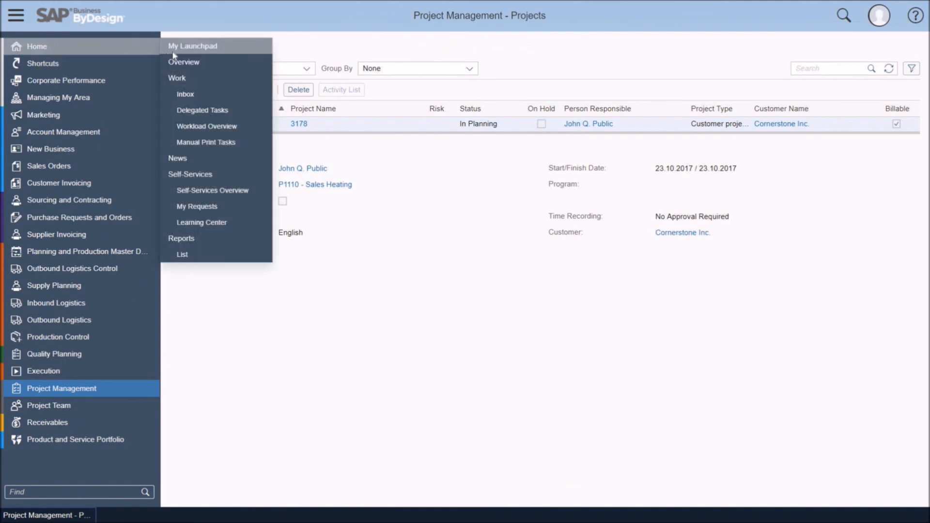